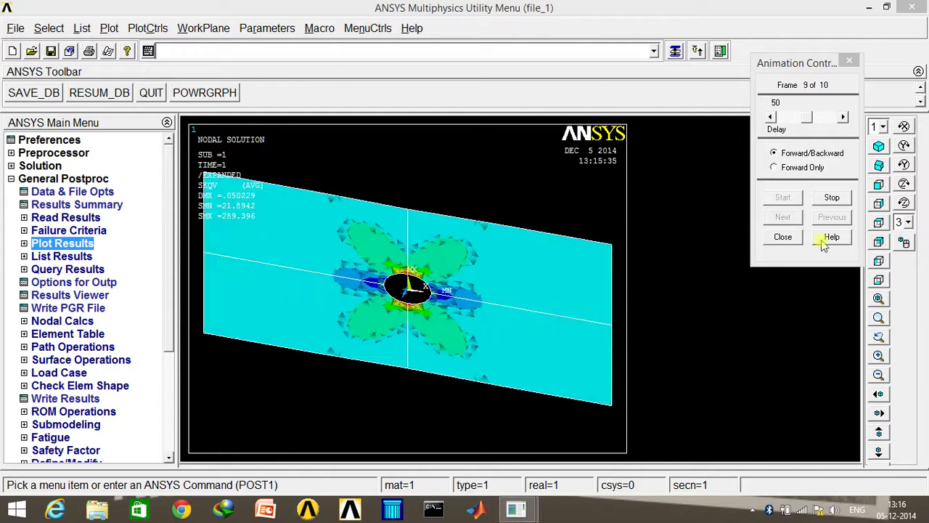
Stop the von Mises stress animation and close the Animation Controller
{"action": "left_click", "coordinate": [830, 198]}
{"action": "left_click", "coordinate": [782, 236]}
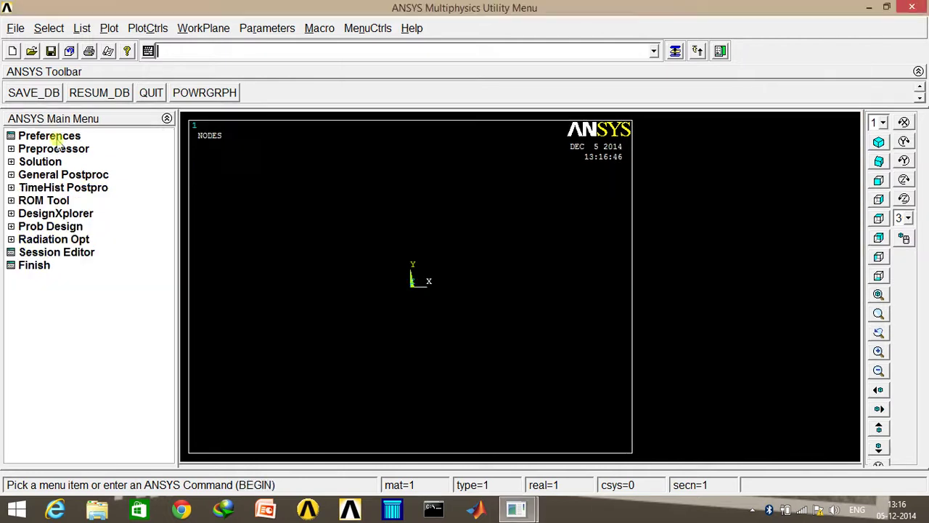
Filter preferences to Structural and add solid 8 node 183 (PLANE183) as element type 1
{"action": "left_click", "coordinate": [55, 138]}
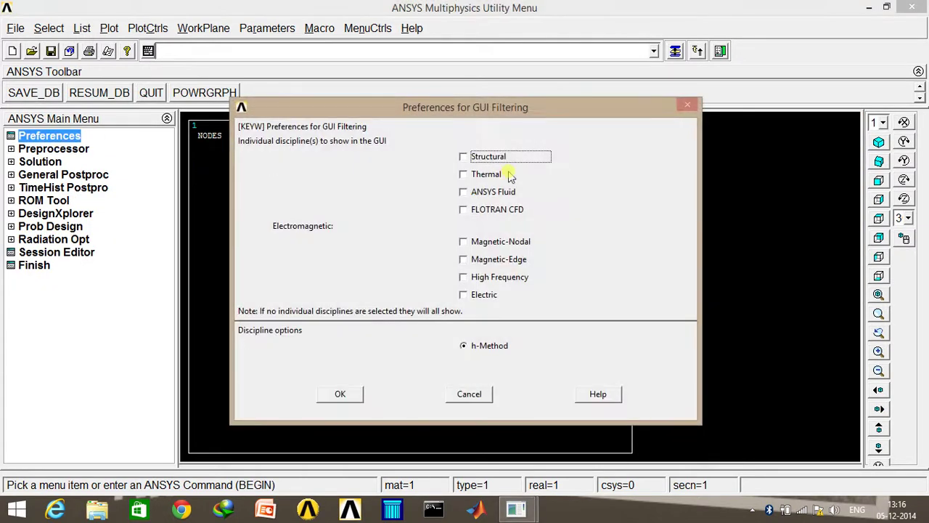
{"action": "left_click", "coordinate": [340, 394]}
{"action": "left_click", "coordinate": [54, 149]}
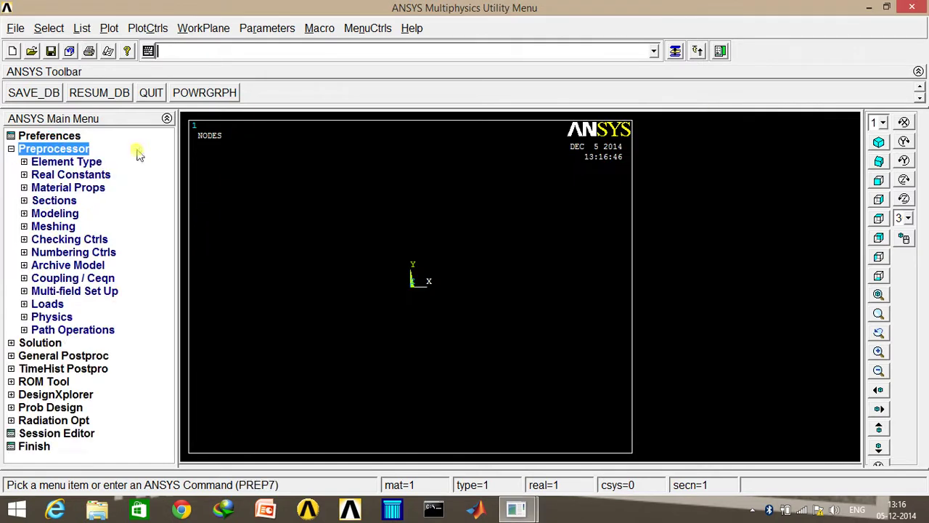
{"action": "left_click", "coordinate": [66, 161]}
{"action": "left_click", "coordinate": [83, 174]}
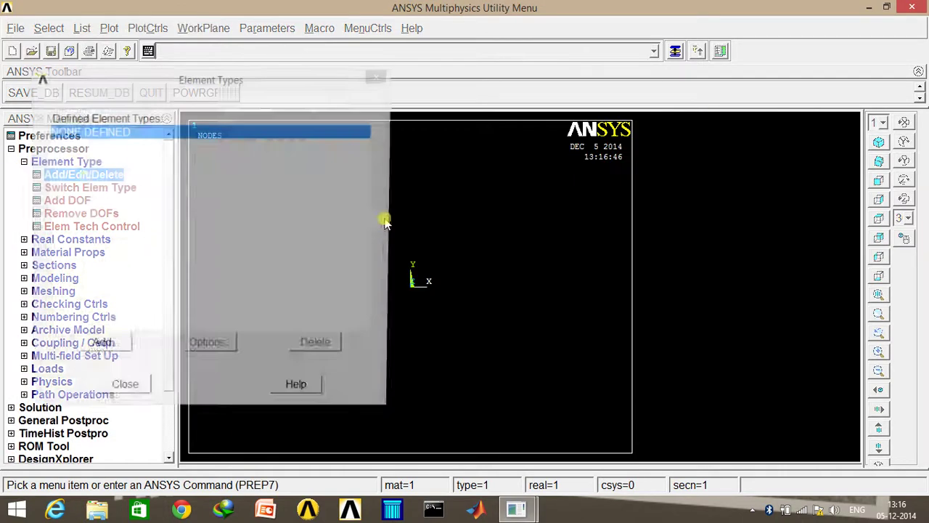
{"action": "left_click", "coordinate": [123, 355]}
{"action": "left_click", "coordinate": [491, 250]}
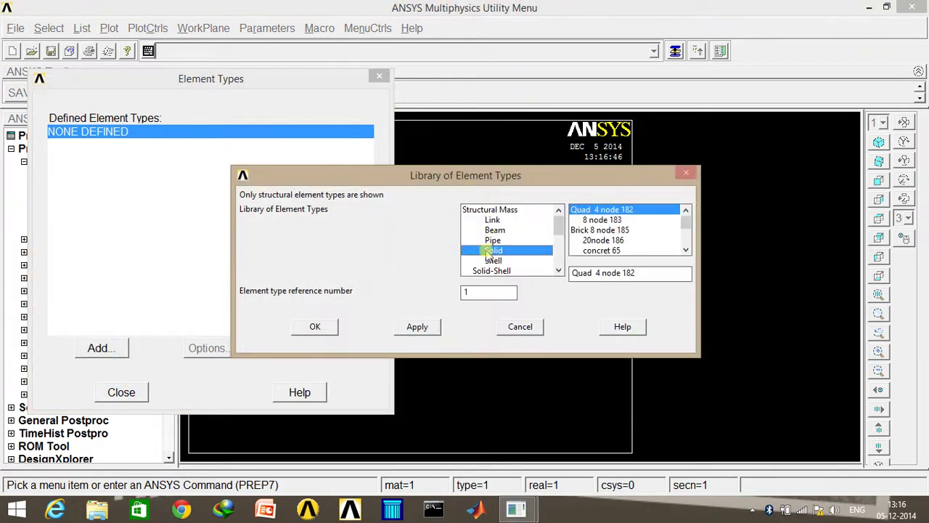
{"action": "left_click", "coordinate": [606, 220]}
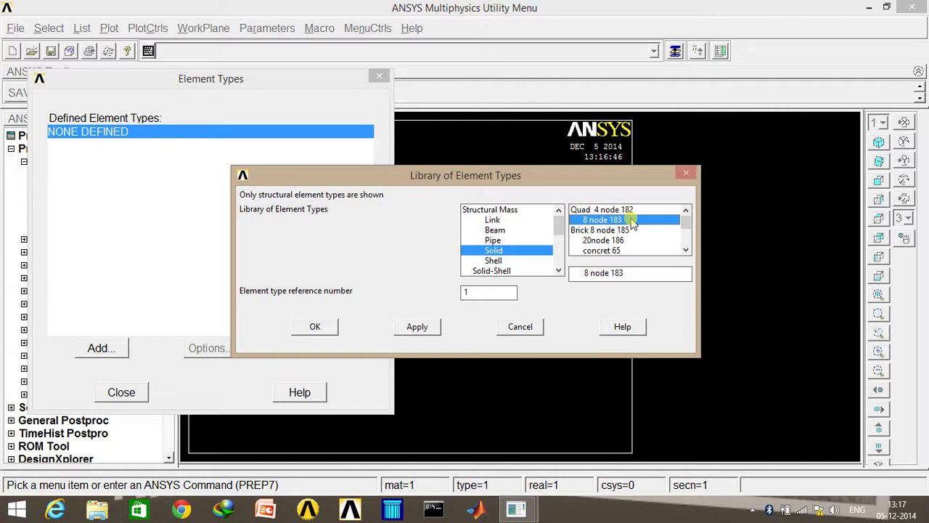
{"action": "left_click", "coordinate": [319, 327]}
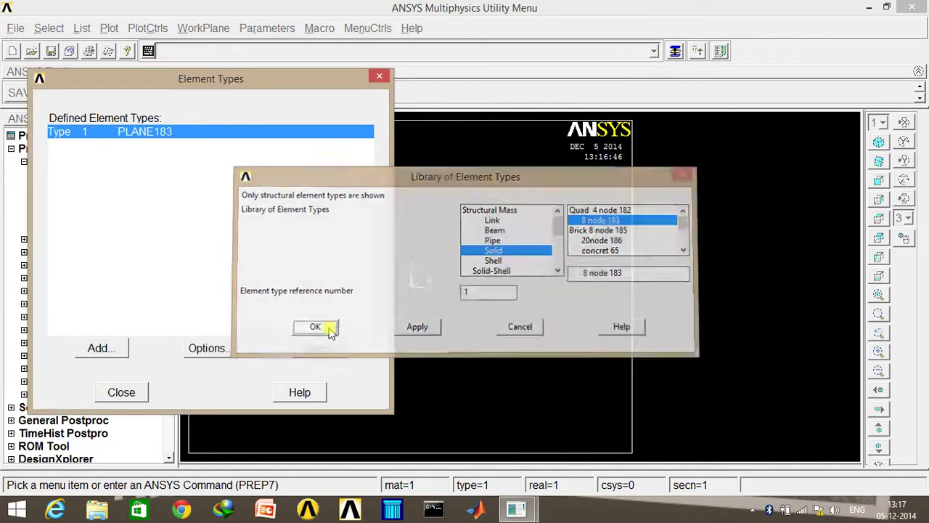
Set PLANE183 options to triangle shape with plane stress with thickness behavior
{"action": "left_click", "coordinate": [210, 350]}
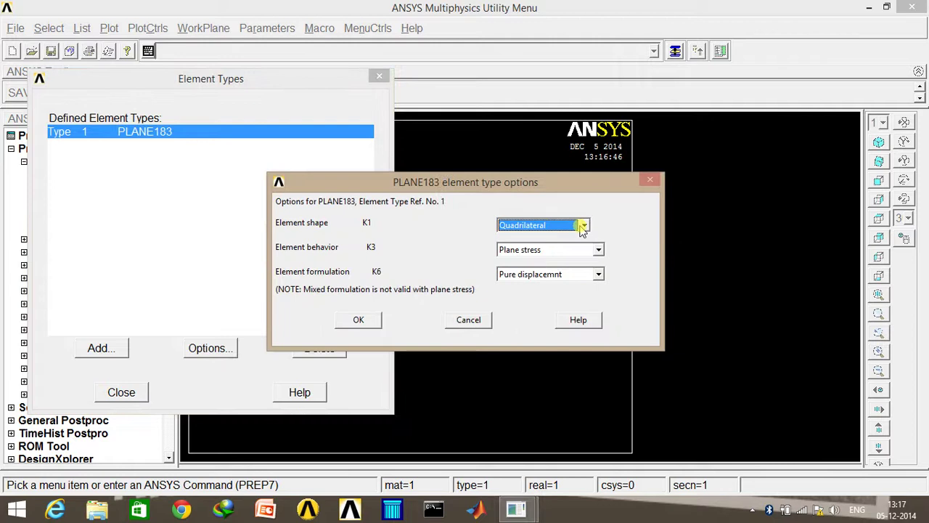
{"action": "left_click", "coordinate": [584, 225]}
{"action": "left_click", "coordinate": [556, 250]}
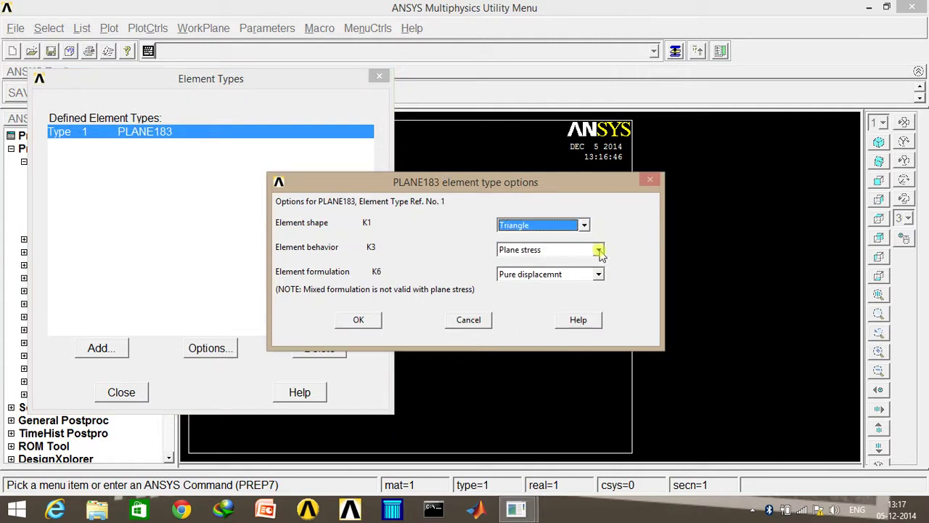
{"action": "left_click", "coordinate": [597, 250]}
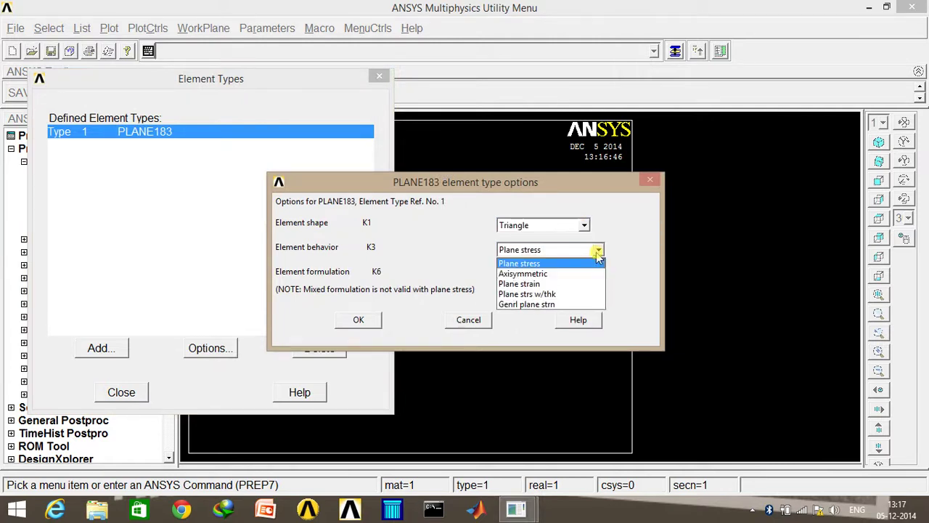
{"action": "left_click", "coordinate": [575, 294]}
{"action": "left_click", "coordinate": [358, 320]}
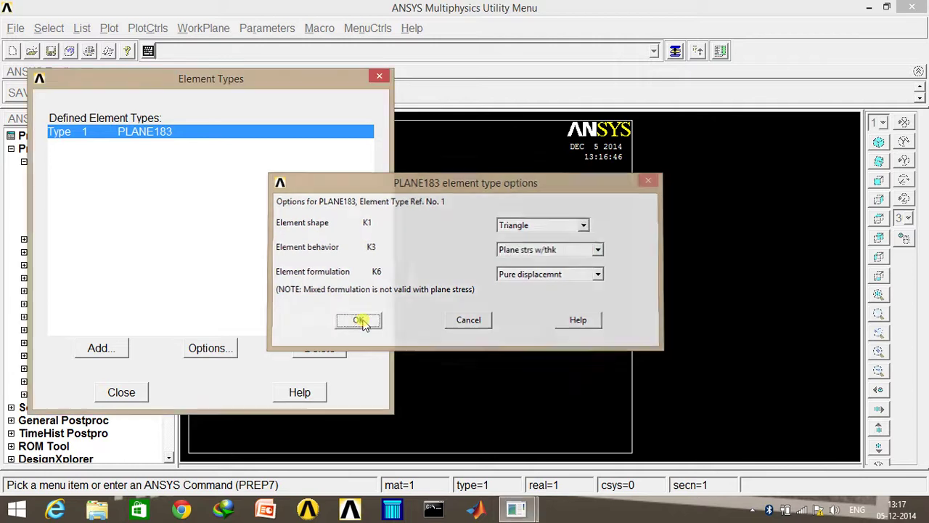
{"action": "left_click", "coordinate": [122, 393]}
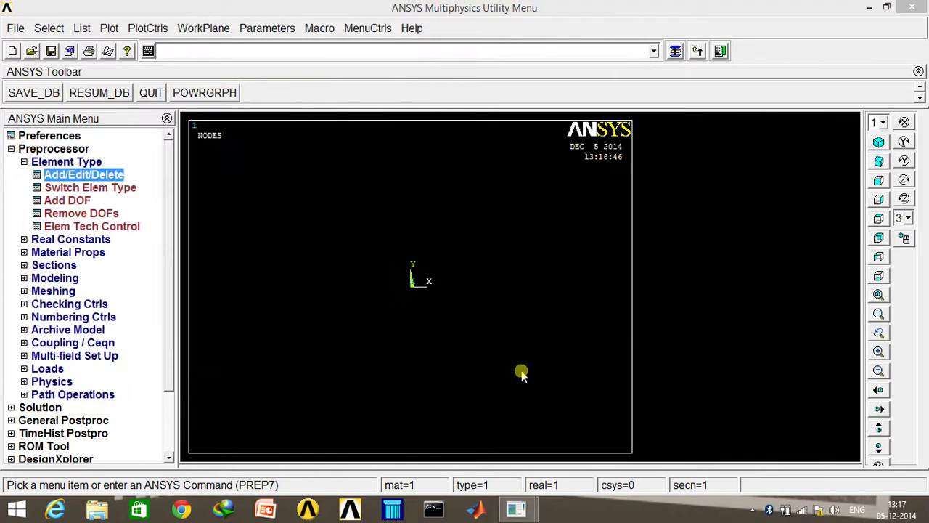
Add real constant set 1 for element type 1 with thickness THK 10
{"action": "left_click", "coordinate": [36, 162]}
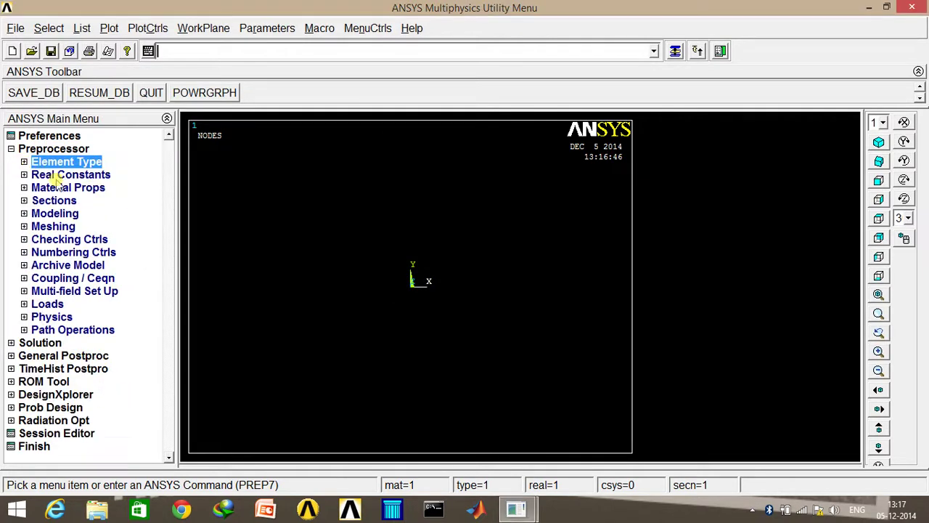
{"action": "left_click", "coordinate": [58, 175]}
{"action": "left_click", "coordinate": [73, 188]}
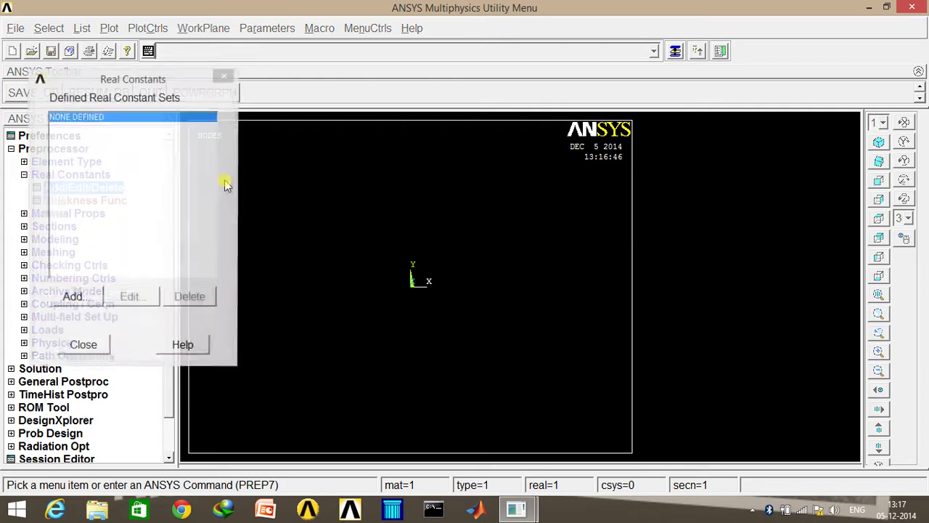
{"action": "left_click", "coordinate": [72, 298]}
{"action": "left_click", "coordinate": [83, 346]}
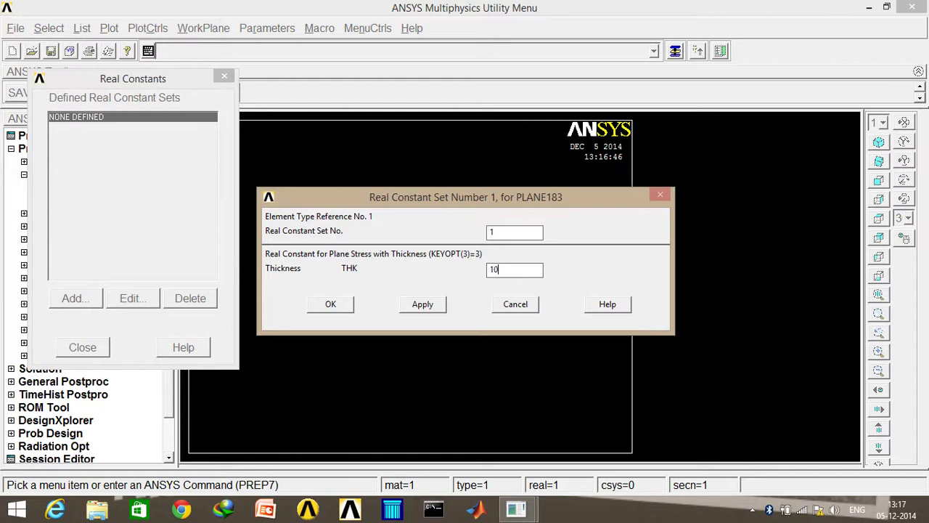
{"action": "left_click", "coordinate": [330, 304]}
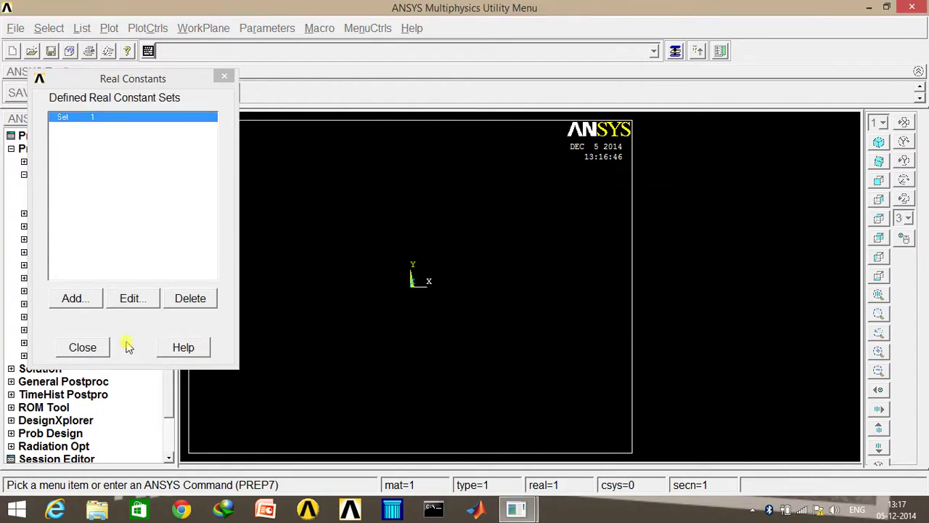
{"action": "left_click", "coordinate": [87, 347]}
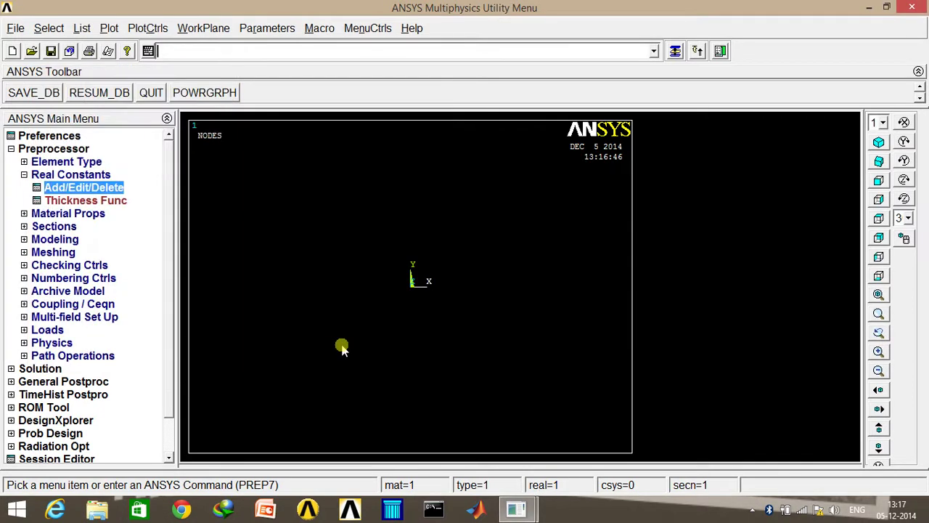
{"action": "left_click", "coordinate": [36, 175]}
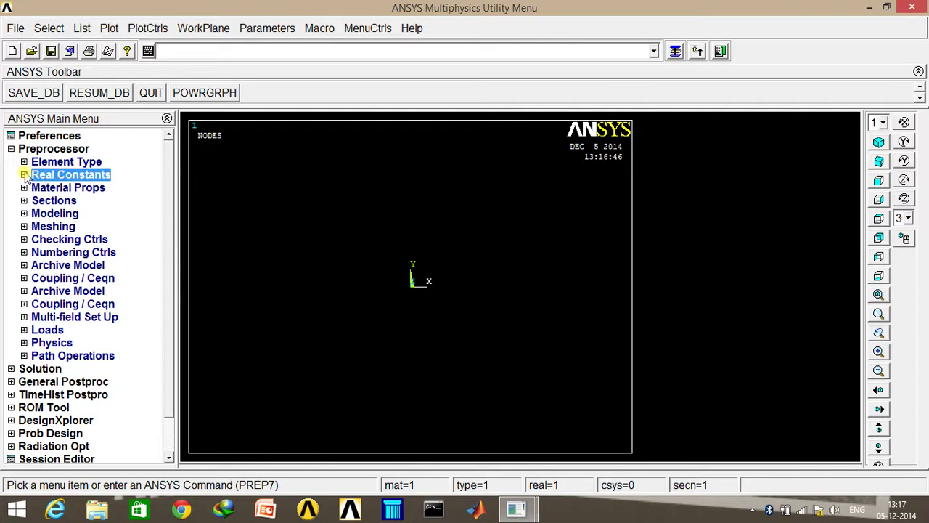
Enter EX 2.1e5 and PRXY 0.3 in the Structural > Linear > Elastic > Isotropic model for material 1
{"action": "left_click", "coordinate": [63, 188]}
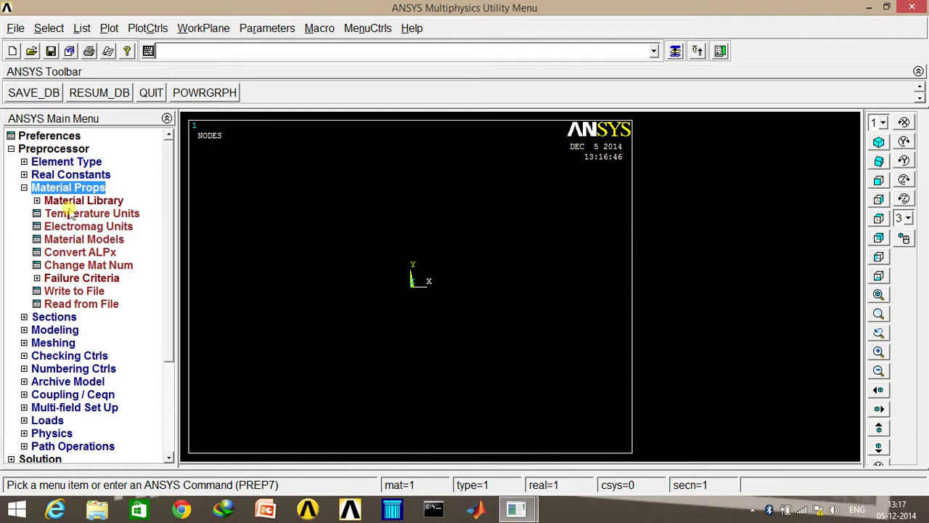
{"action": "left_click", "coordinate": [120, 239]}
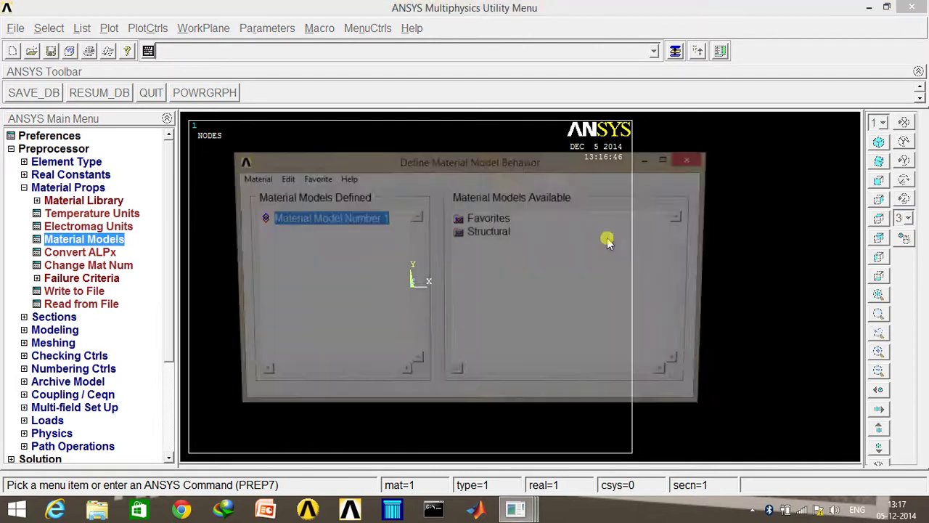
{"action": "double_click", "coordinate": [490, 232]}
{"action": "double_click", "coordinate": [502, 245]}
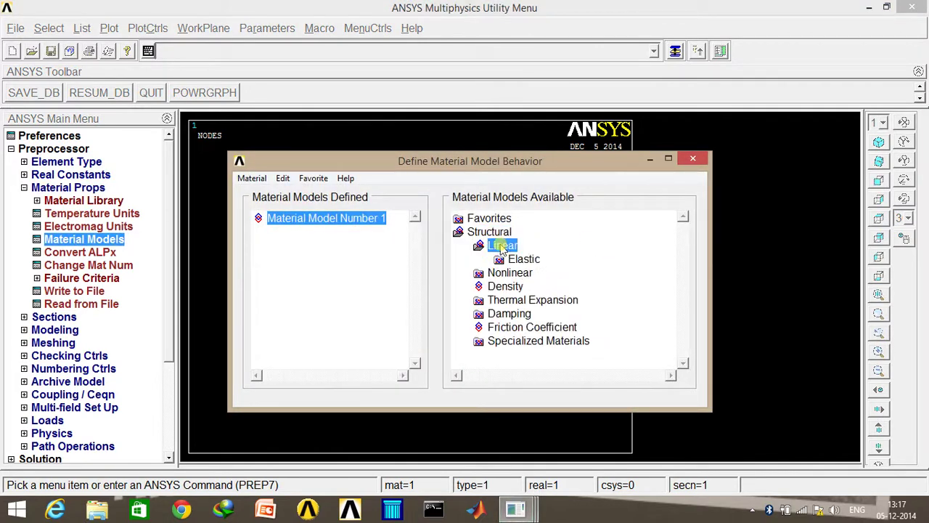
{"action": "double_click", "coordinate": [523, 259]}
{"action": "double_click", "coordinate": [536, 270]}
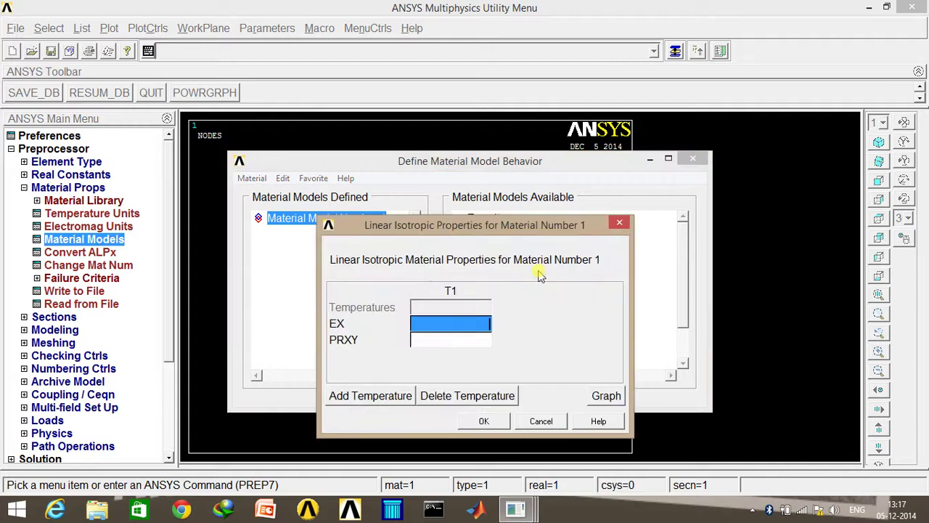
{"action": "type", "text": "2.1e5"}
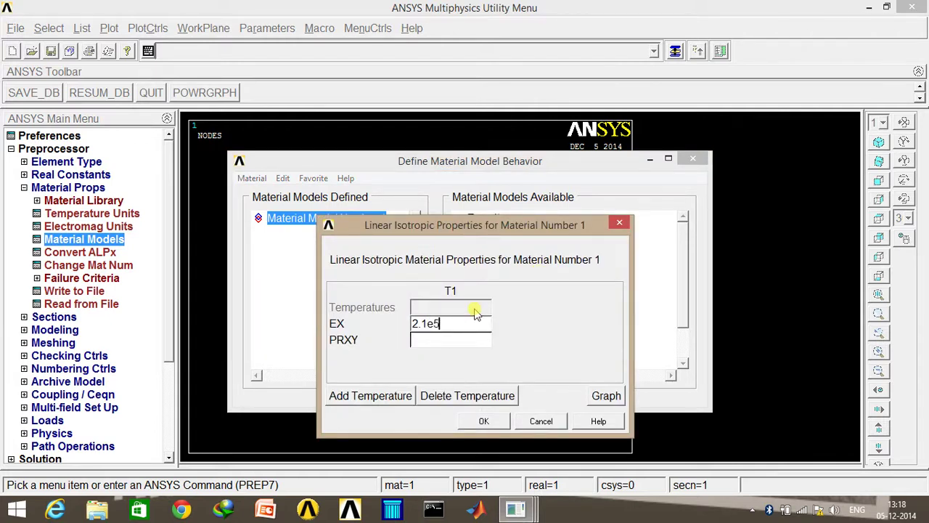
{"action": "key", "text": "Tab"}
{"action": "type", "text": "0"}
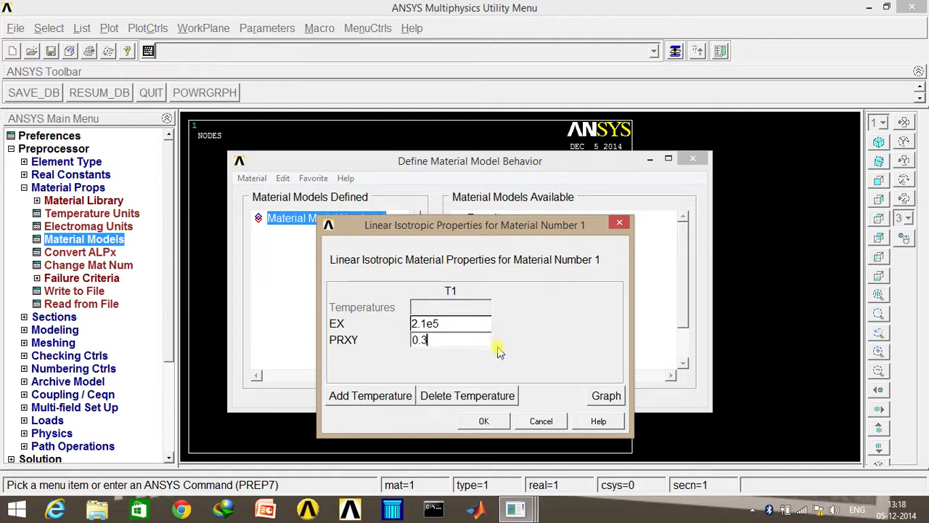
{"action": "left_click", "coordinate": [484, 422]}
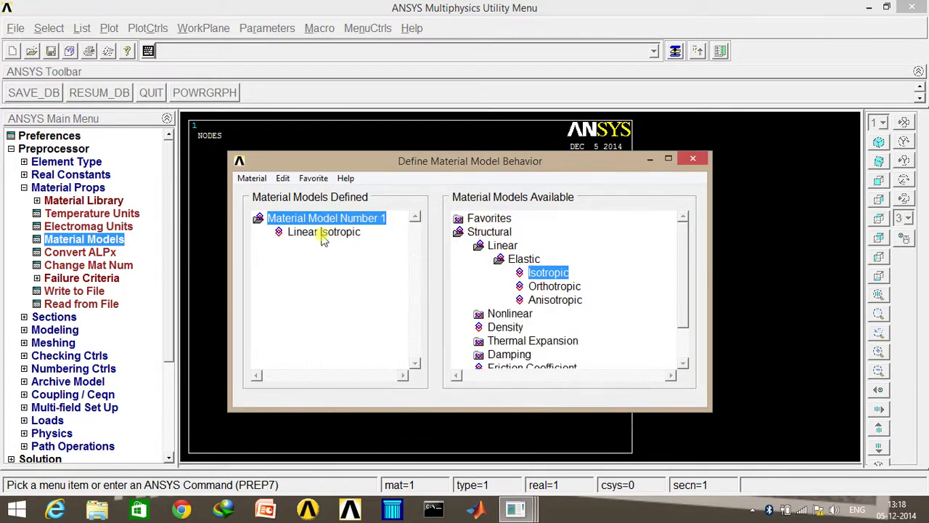
Recheck the isotropic values without changes and close the material models window
{"action": "double_click", "coordinate": [322, 234]}
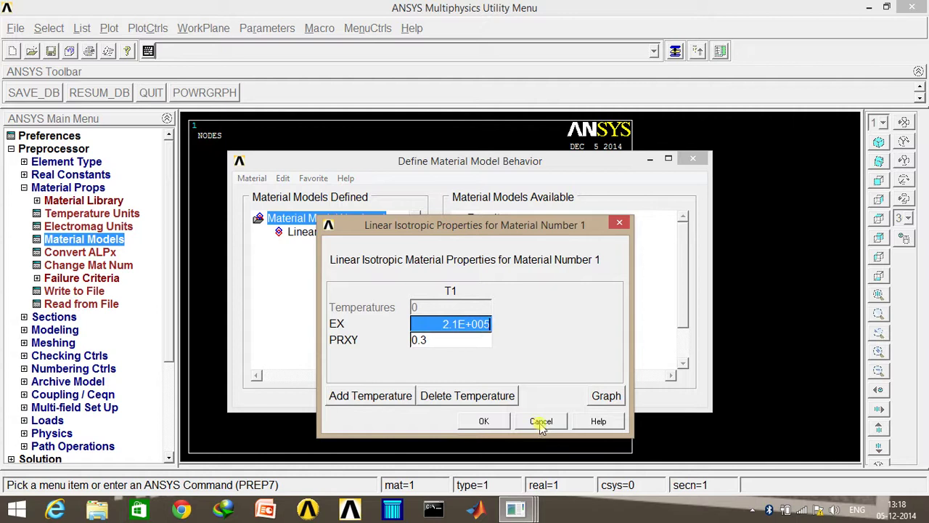
{"action": "left_click", "coordinate": [541, 422]}
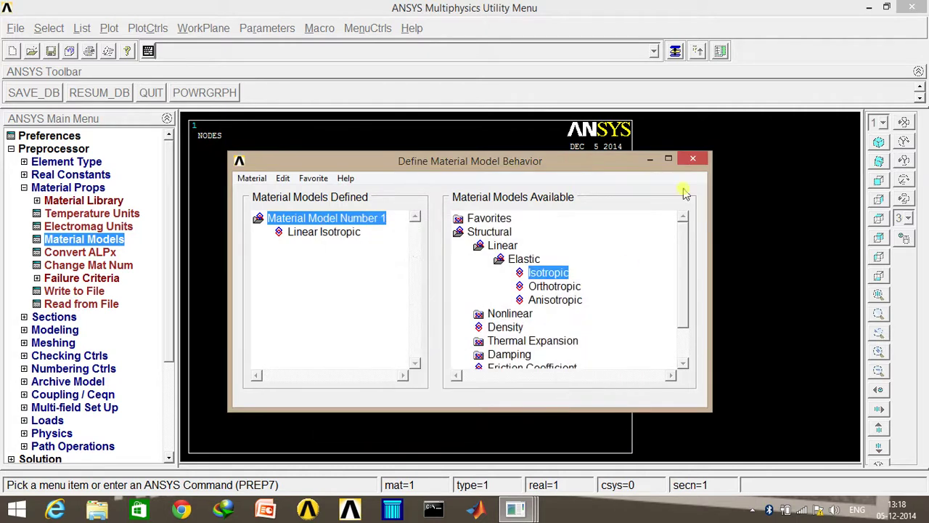
{"action": "left_click", "coordinate": [696, 159]}
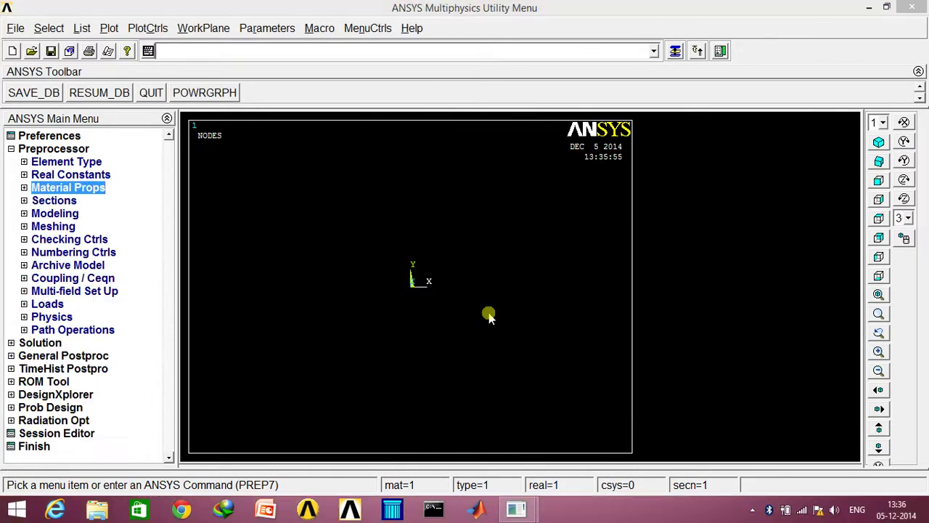
Start a rectangle by two corners, sketching it from the working-plane origin
{"action": "left_click", "coordinate": [25, 214]}
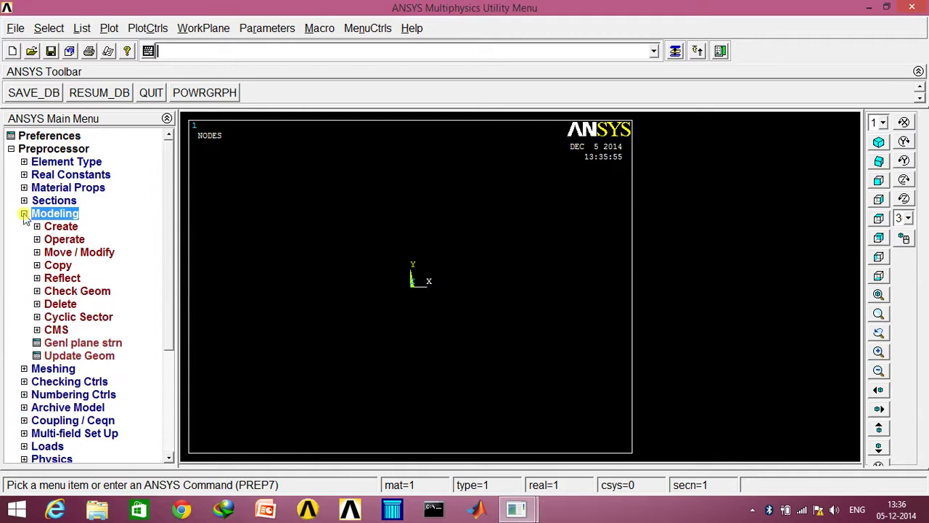
{"action": "left_click", "coordinate": [58, 226]}
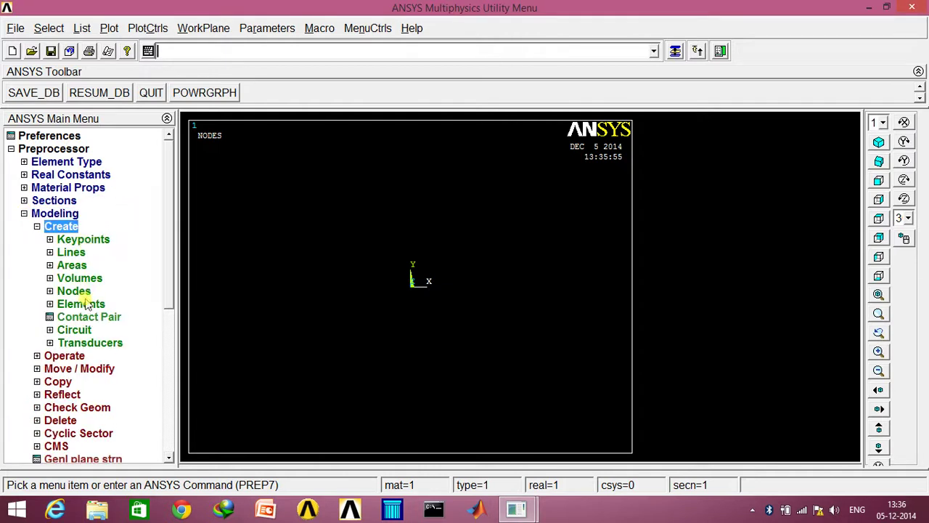
{"action": "left_click", "coordinate": [72, 265]}
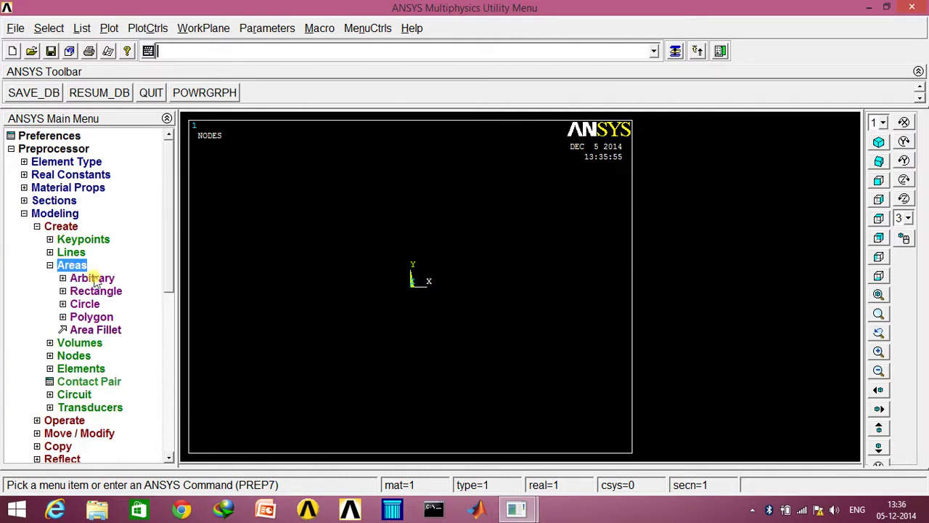
{"action": "left_click", "coordinate": [89, 291]}
{"action": "left_click", "coordinate": [99, 305]}
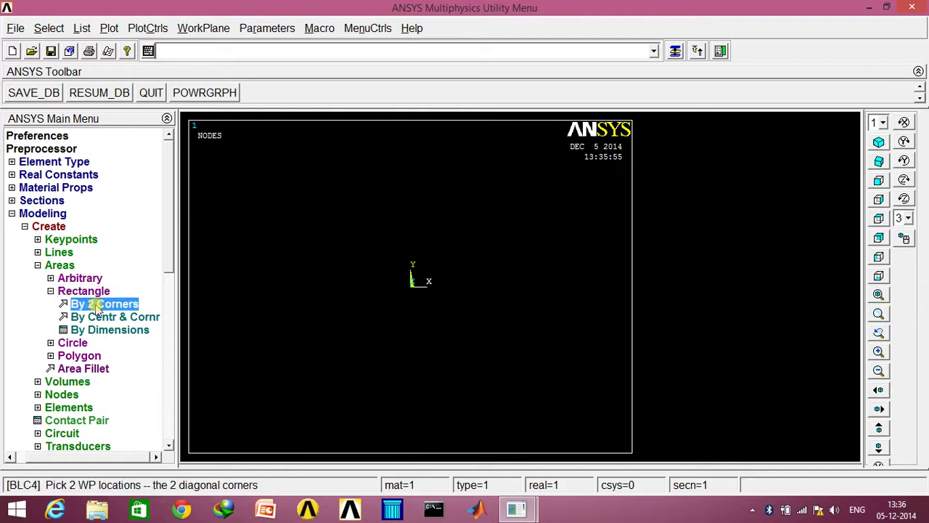
{"action": "left_click_drag", "start_coordinate": [411, 285], "coordinate": [186, 328]}
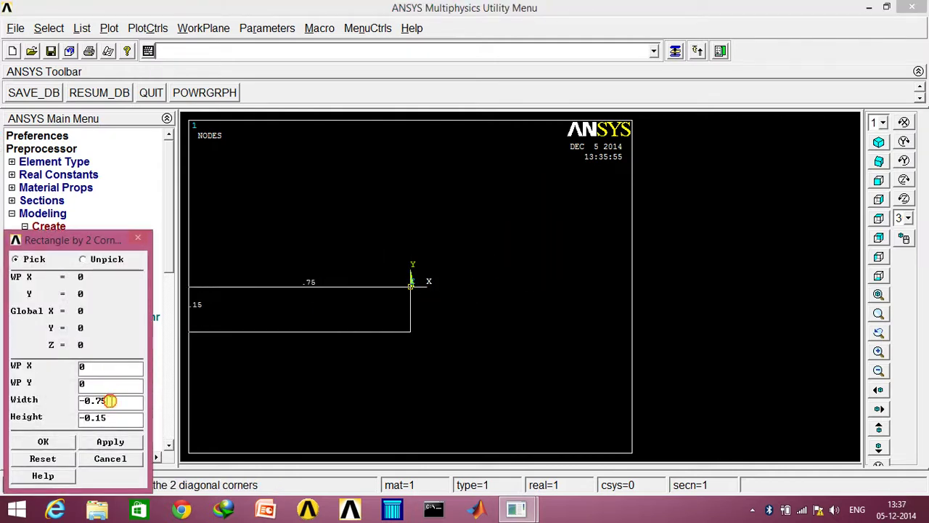
Set the rectangle width to 100 and height to 50 and create it
{"action": "left_click_drag", "start_coordinate": [114, 400], "coordinate": [35, 407]}
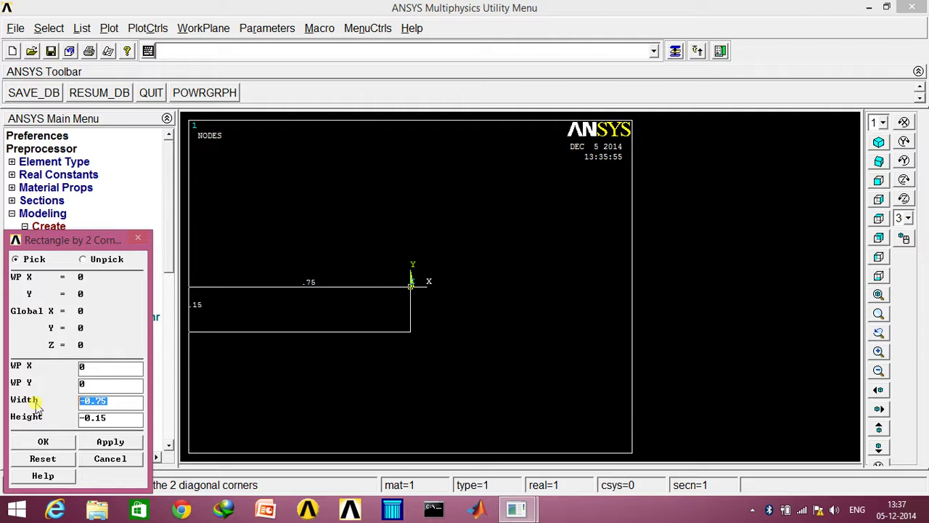
{"action": "type", "text": "50"}
{"action": "left_click_drag", "start_coordinate": [108, 418], "coordinate": [33, 401]}
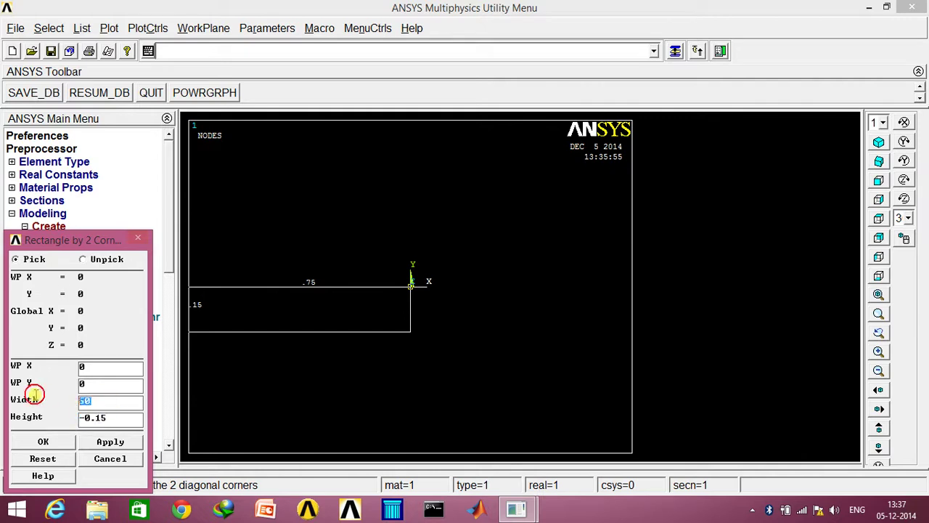
{"action": "type", "text": "100"}
{"action": "key", "text": "Tab"}
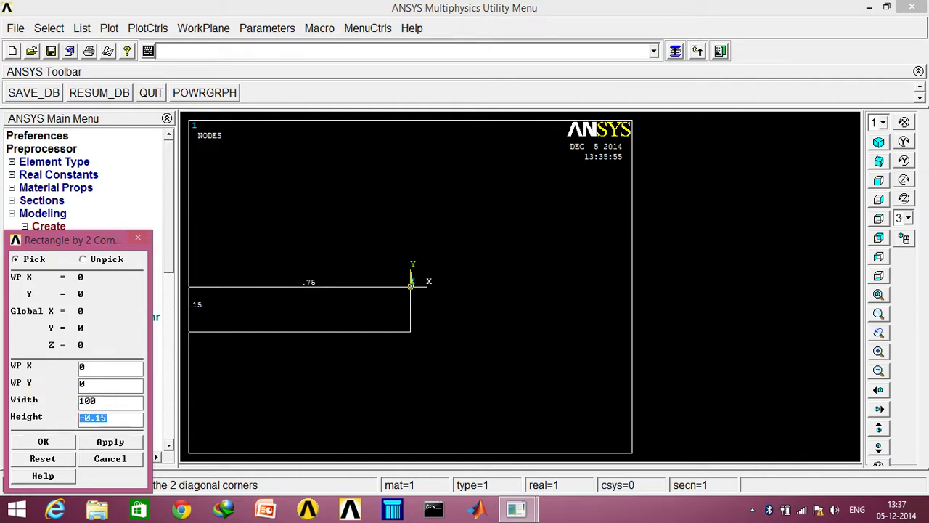
{"action": "type", "text": "50"}
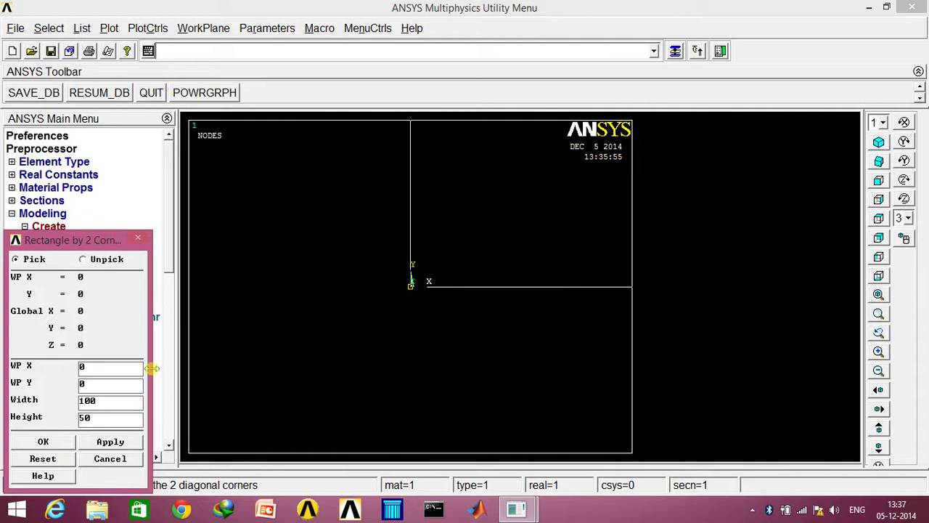
{"action": "left_click", "coordinate": [44, 443]}
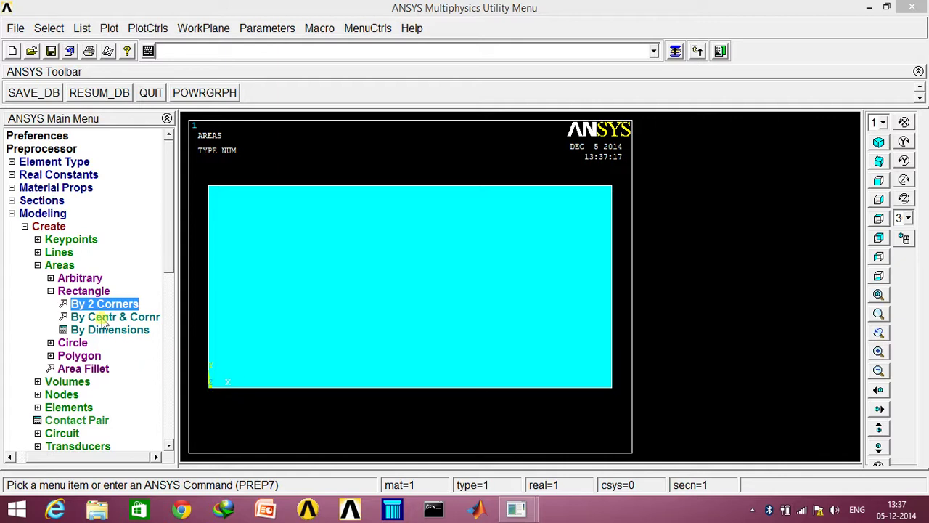
{"action": "left_click", "coordinate": [51, 291]}
Create a solid circle of radius 5 centred at WP X 0, WP Y 0
{"action": "left_click", "coordinate": [50, 266]}
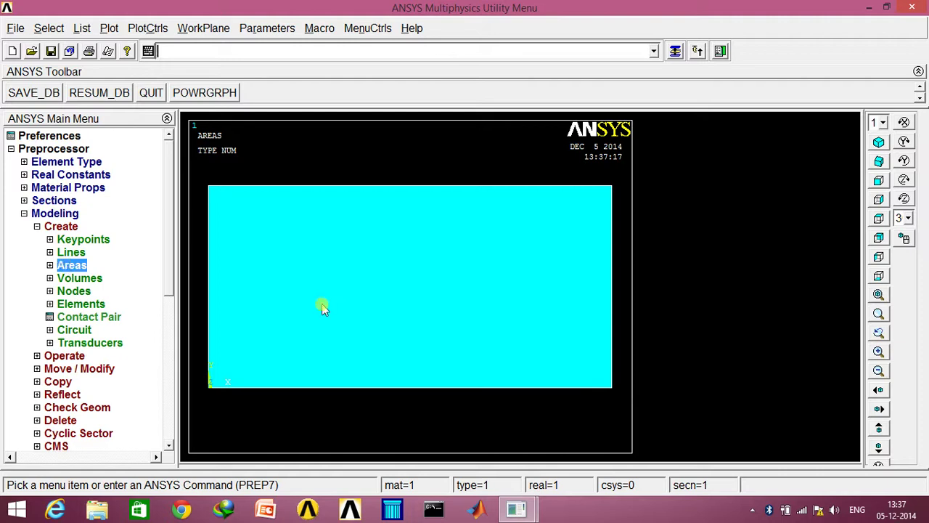
{"action": "left_click", "coordinate": [49, 265]}
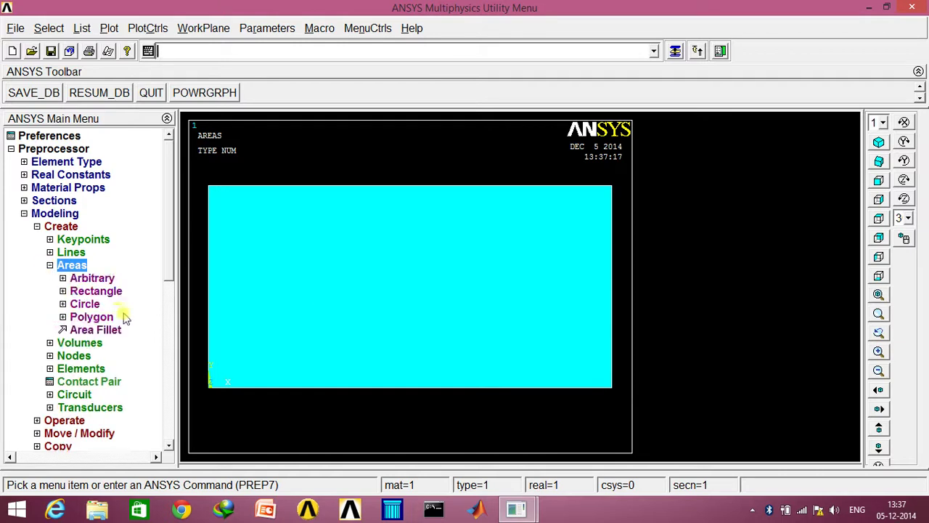
{"action": "left_click", "coordinate": [82, 305]}
{"action": "left_click", "coordinate": [123, 321]}
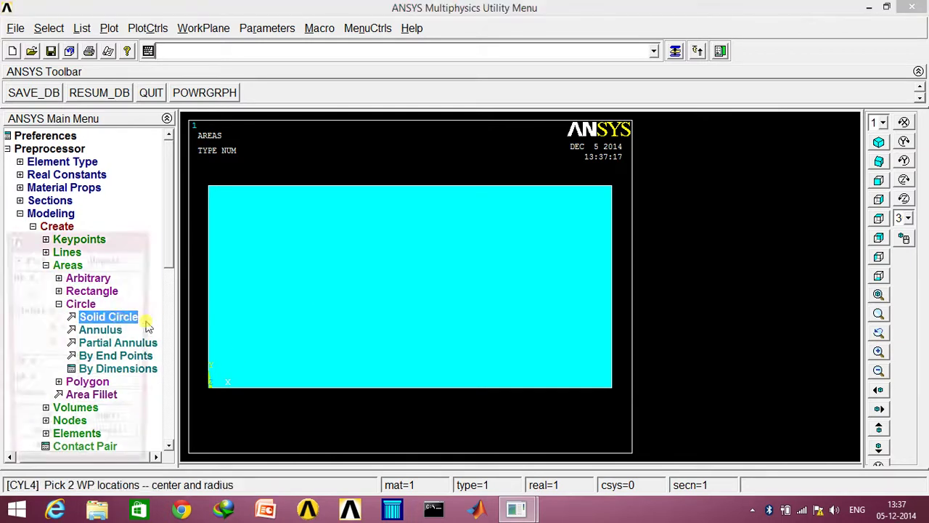
{"action": "left_click", "coordinate": [104, 365]}
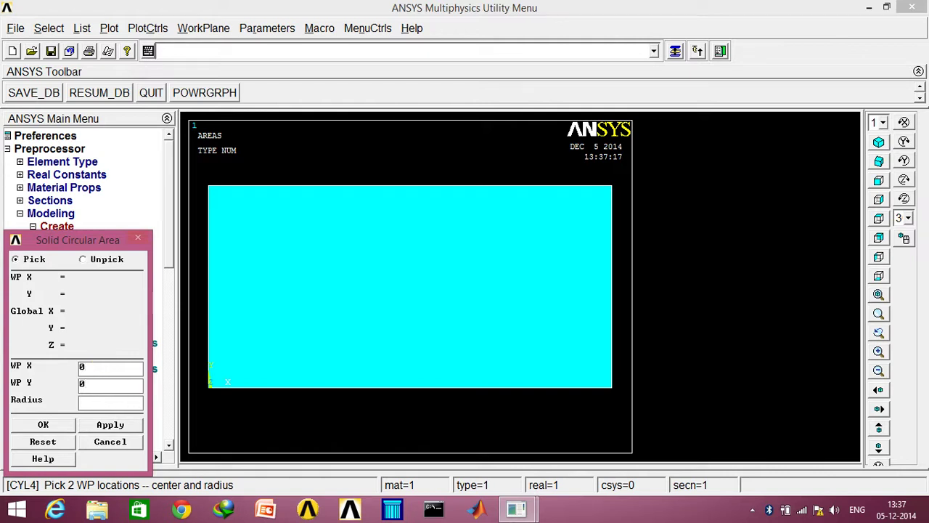
{"action": "left_click", "coordinate": [64, 424]}
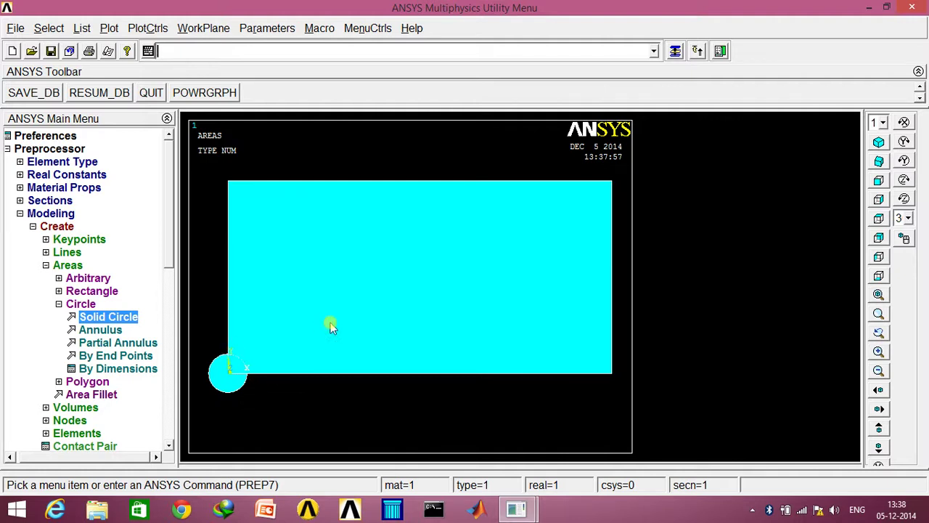
{"action": "left_click", "coordinate": [58, 304]}
Start the Boolean area subtraction with the rectangle as the base area
{"action": "left_click", "coordinate": [33, 226]}
{"action": "left_click", "coordinate": [33, 226]}
{"action": "left_click", "coordinate": [34, 226]}
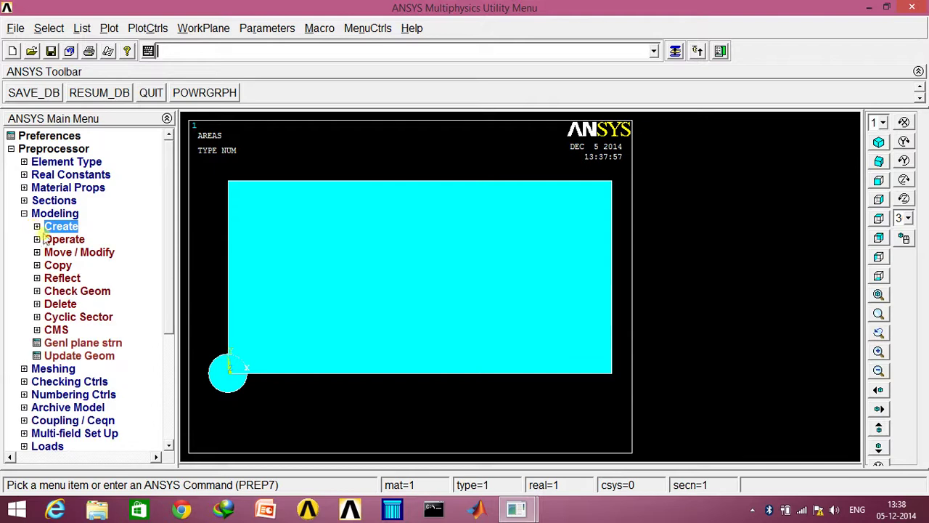
{"action": "left_click", "coordinate": [37, 239]}
{"action": "left_click", "coordinate": [84, 278]}
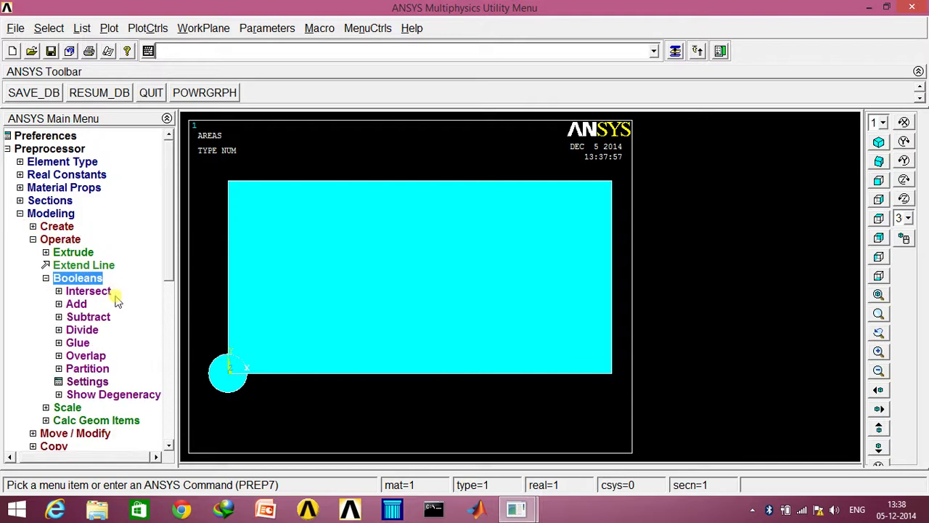
{"action": "left_click", "coordinate": [90, 318]}
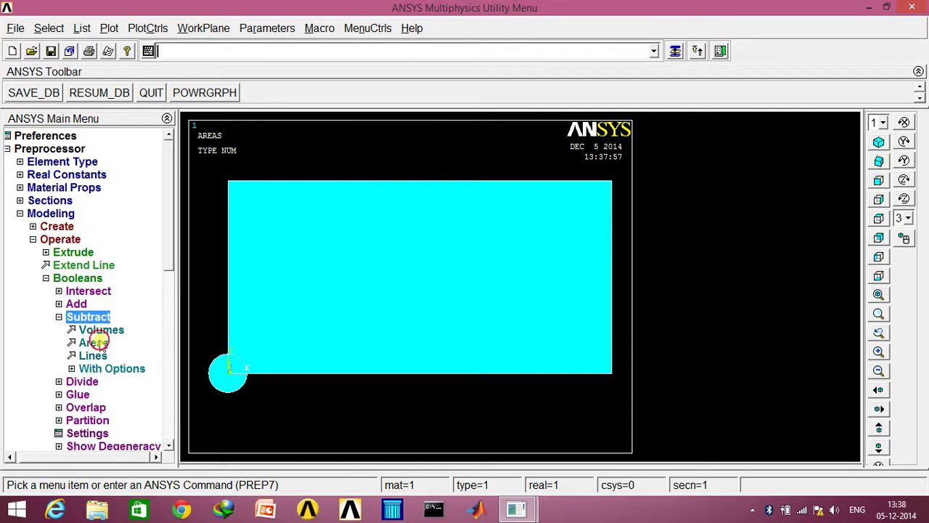
{"action": "left_click", "coordinate": [95, 341]}
{"action": "left_click", "coordinate": [304, 340]}
{"action": "left_click", "coordinate": [305, 338]}
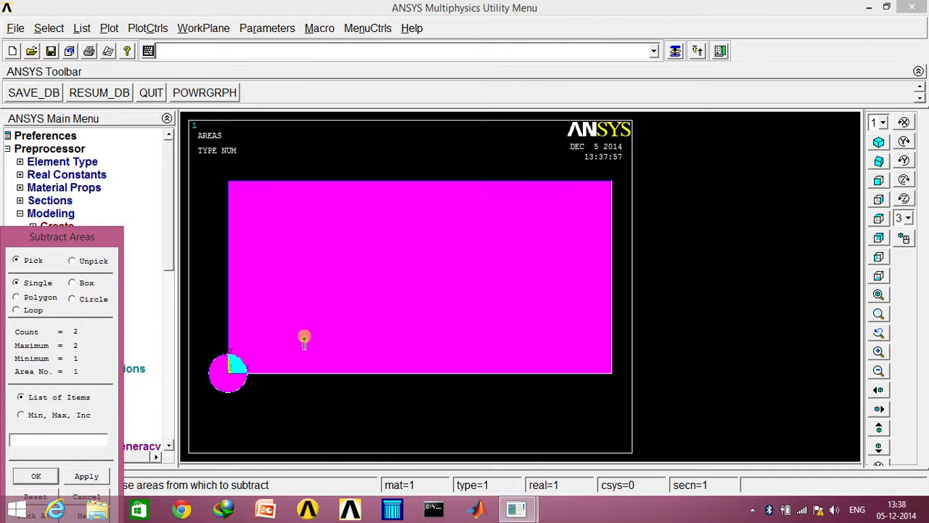
{"action": "right_click", "coordinate": [224, 376]}
{"action": "left_click", "coordinate": [223, 375]}
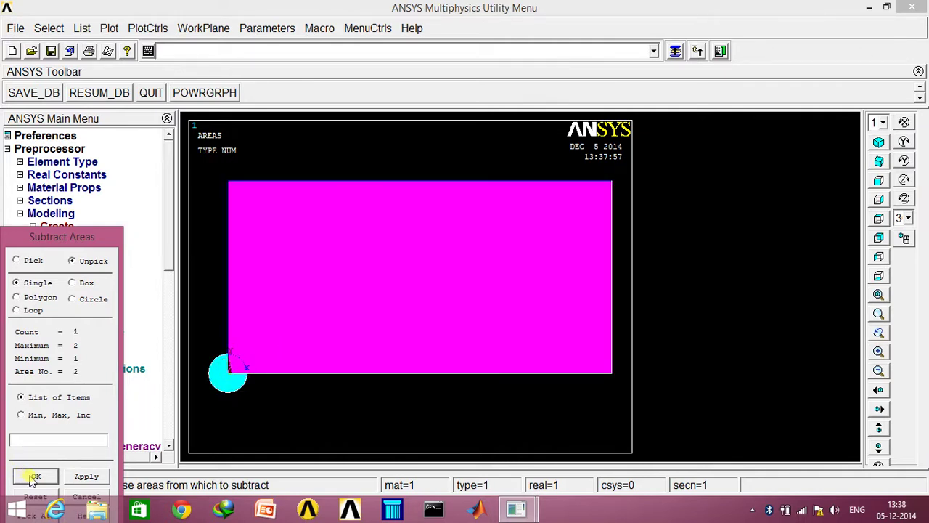
{"action": "left_click", "coordinate": [32, 477]}
Pick the circle as the area to remove, leaving the quarter-circle notch
{"action": "left_click", "coordinate": [225, 387]}
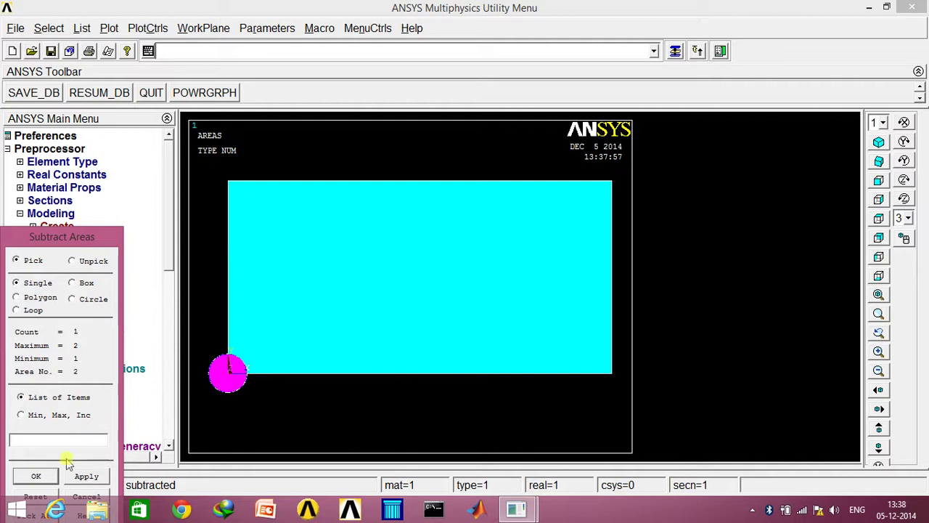
{"action": "left_click", "coordinate": [37, 476]}
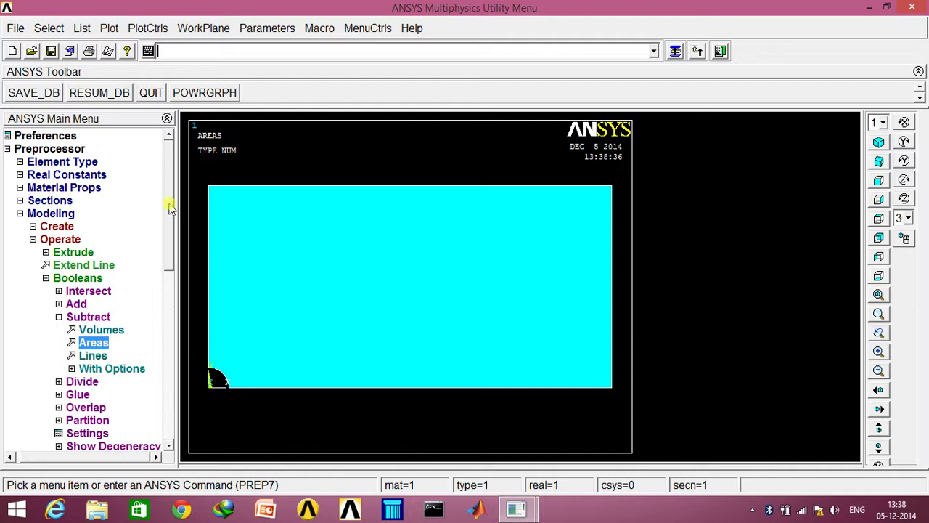
{"action": "scroll", "coordinate": [169, 209], "scroll_direction": "down", "scroll_amount": 4}
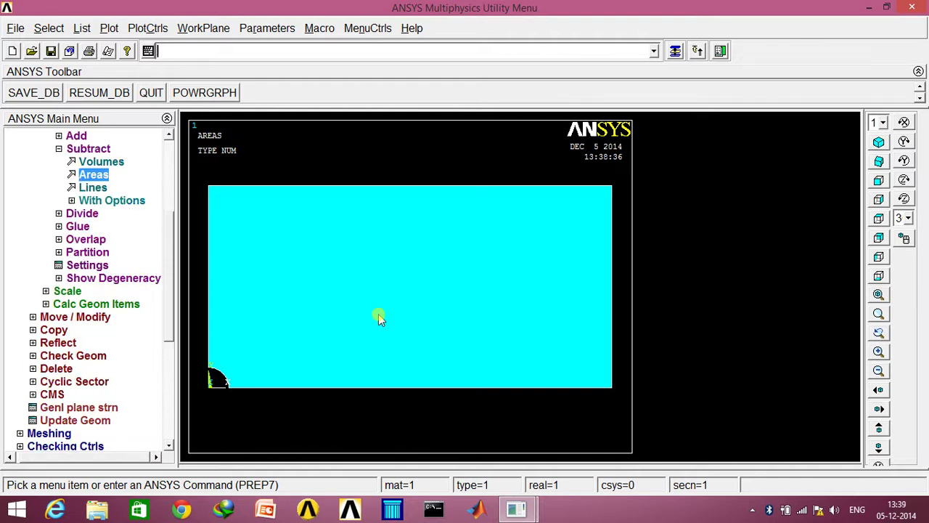
{"action": "scroll", "coordinate": [170, 291], "scroll_direction": "up", "scroll_amount": 4}
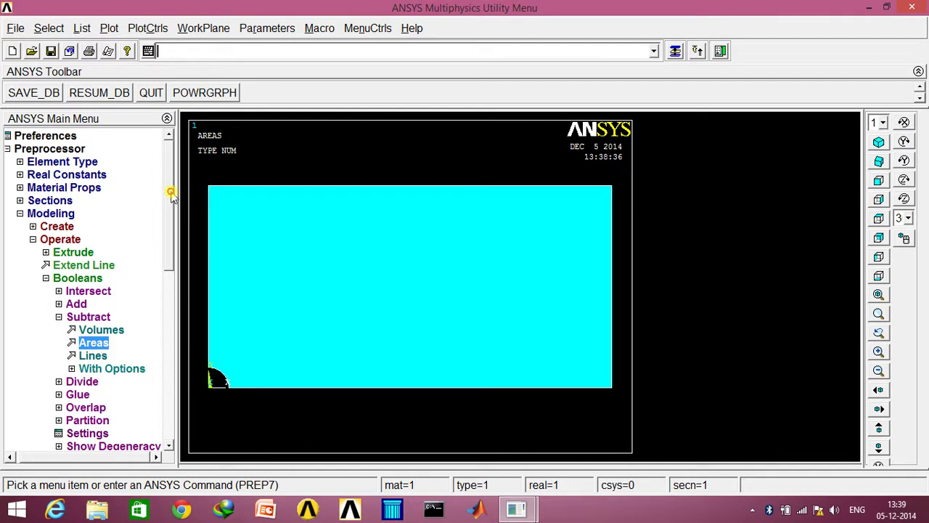
In the MeshTool, enable Smart Size at level 2 and free-mesh the plate area
{"action": "left_click", "coordinate": [20, 212]}
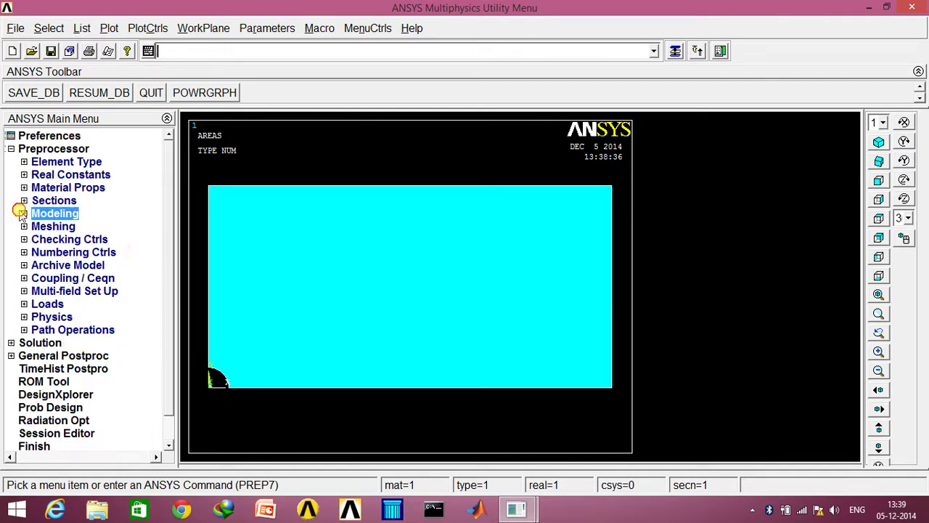
{"action": "left_click", "coordinate": [65, 226]}
{"action": "left_click", "coordinate": [83, 254]}
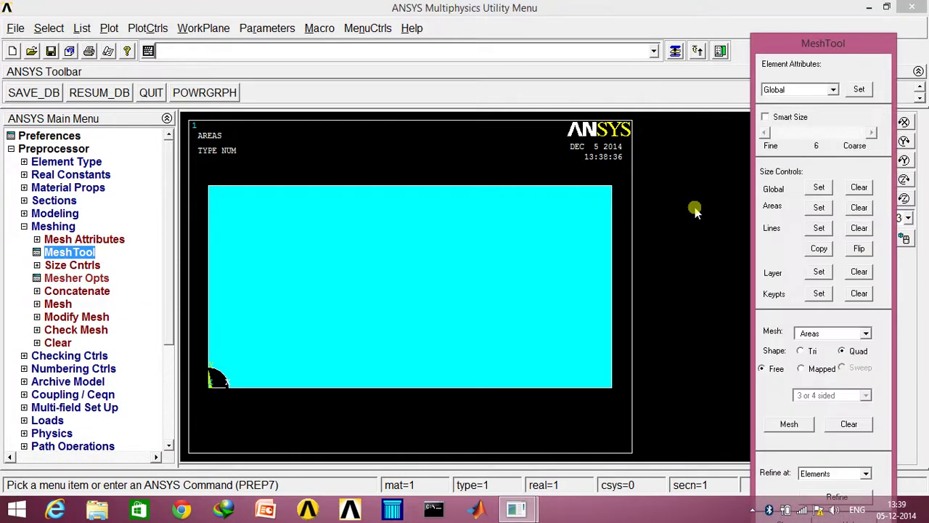
{"action": "left_click", "coordinate": [765, 117]}
{"action": "left_click_drag", "start_coordinate": [825, 136], "coordinate": [785, 136]}
{"action": "left_click", "coordinate": [790, 424]}
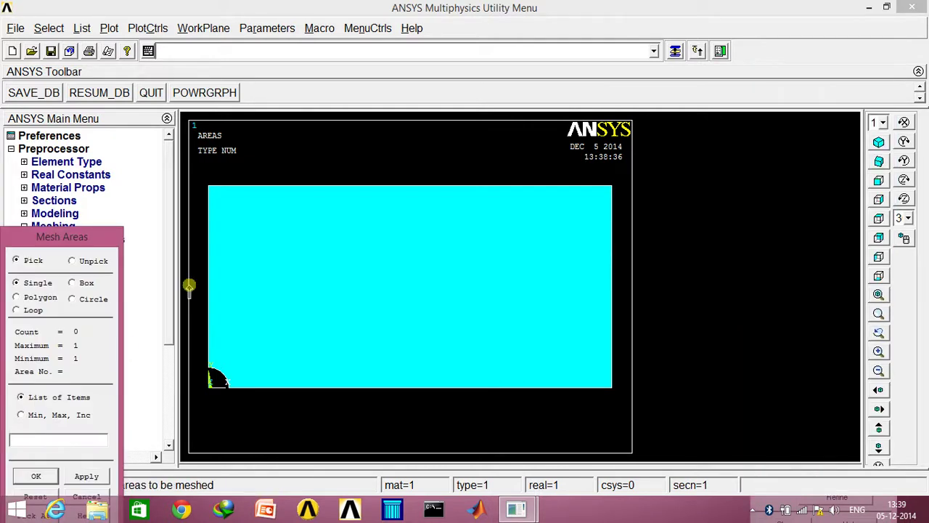
{"action": "left_click", "coordinate": [267, 275]}
{"action": "left_click", "coordinate": [36, 475]}
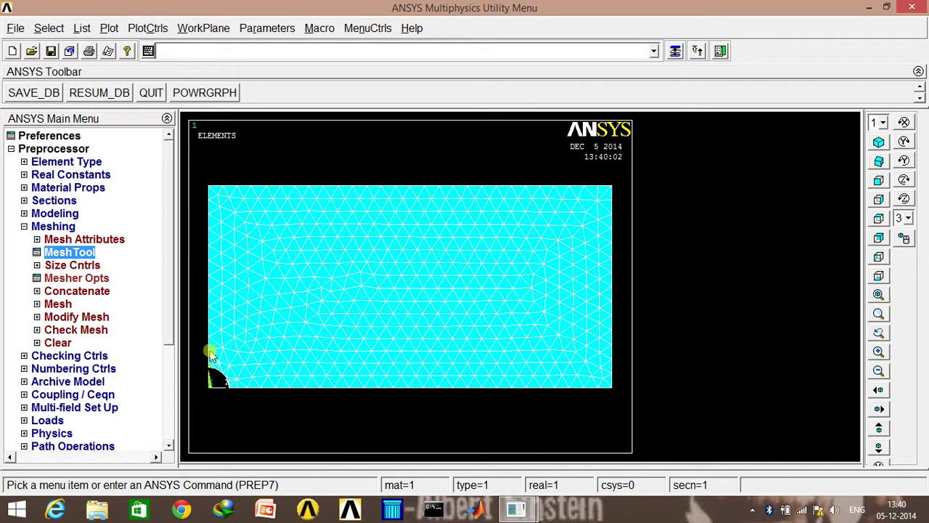
{"action": "left_click", "coordinate": [83, 256]}
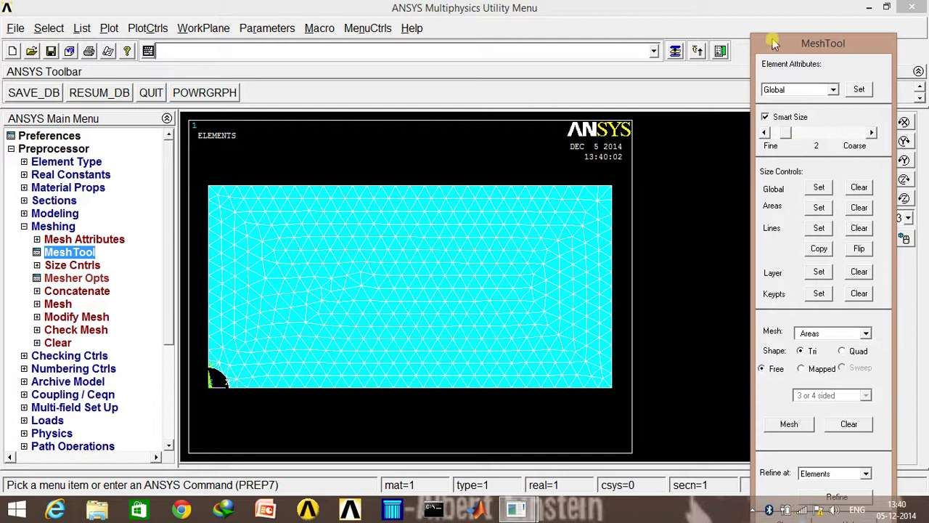
{"action": "left_click_drag", "start_coordinate": [772, 42], "coordinate": [723, 6]}
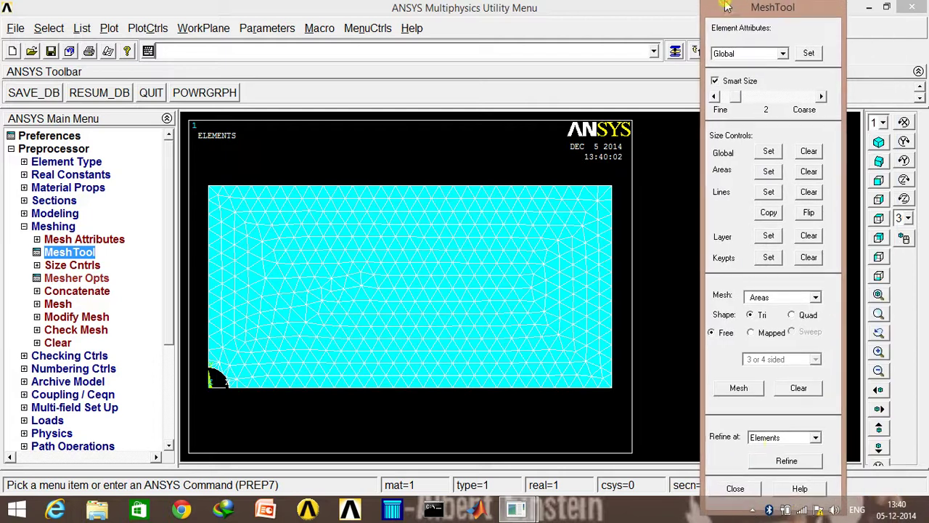
{"action": "left_click", "coordinate": [788, 462]}
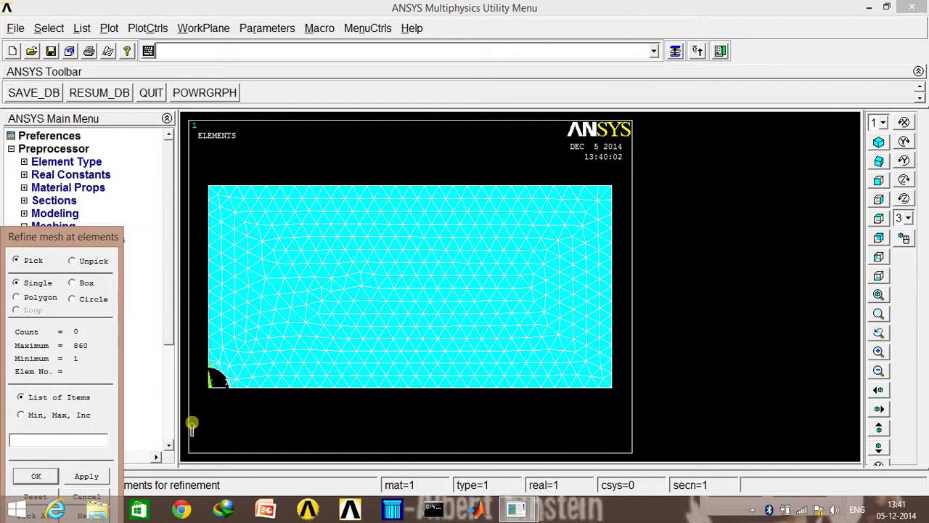
{"action": "left_click", "coordinate": [85, 496]}
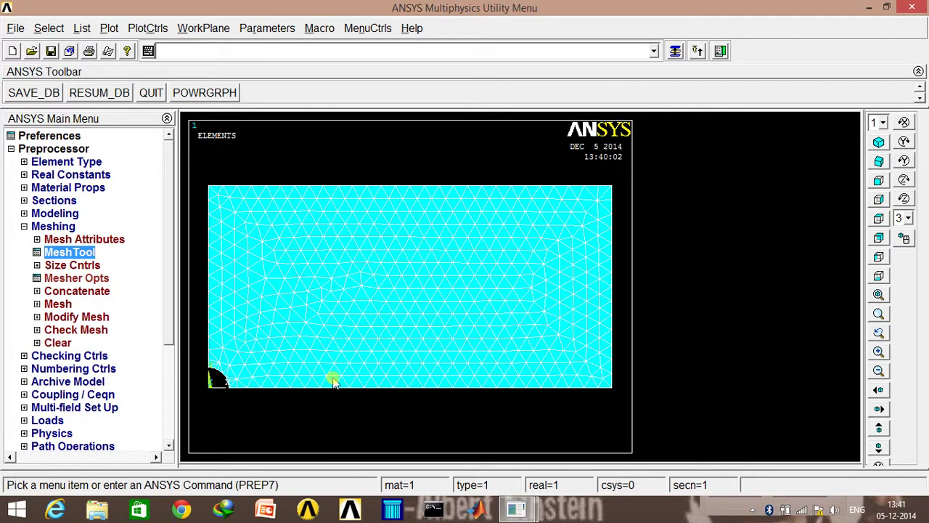
Constrain the plate's left edge line in UX
{"action": "left_click", "coordinate": [24, 226]}
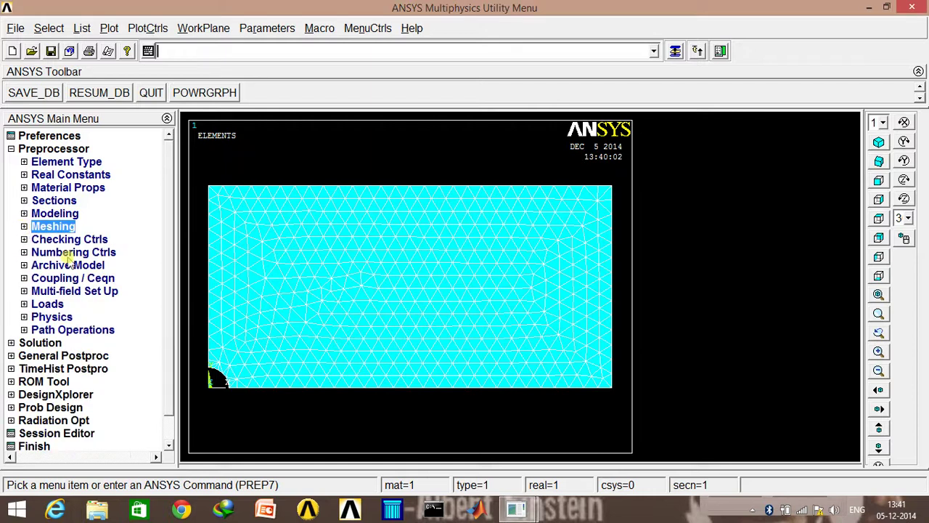
{"action": "left_click", "coordinate": [47, 304]}
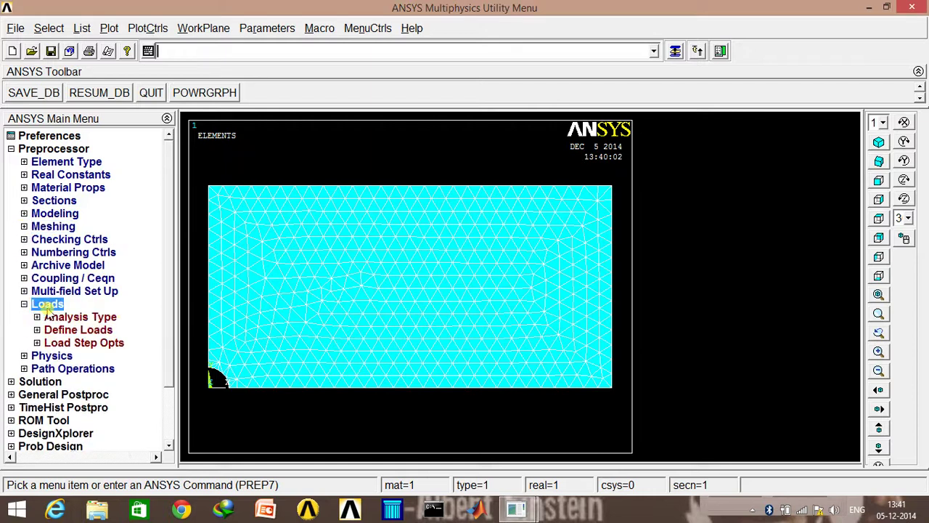
{"action": "left_click", "coordinate": [78, 329]}
{"action": "left_click", "coordinate": [80, 356]}
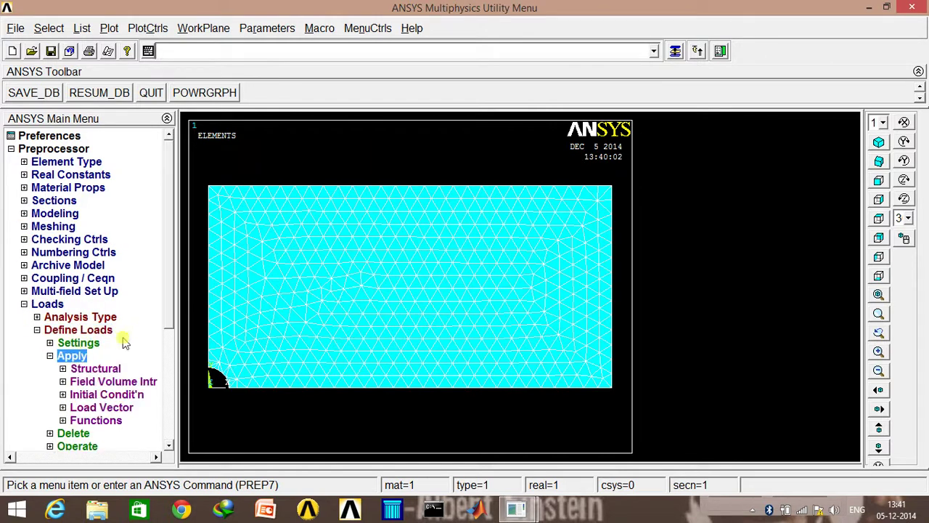
{"action": "left_click_drag", "start_coordinate": [168, 297], "coordinate": [169, 333]}
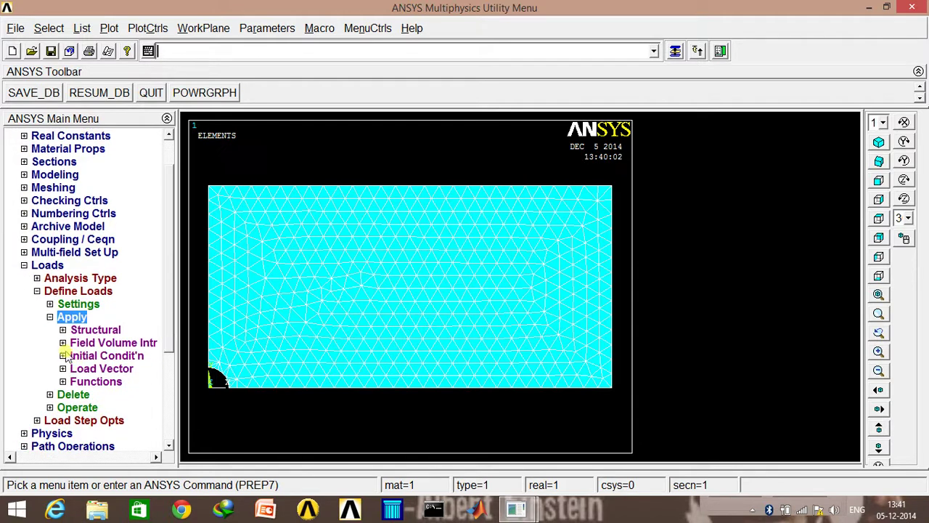
{"action": "left_click", "coordinate": [69, 330]}
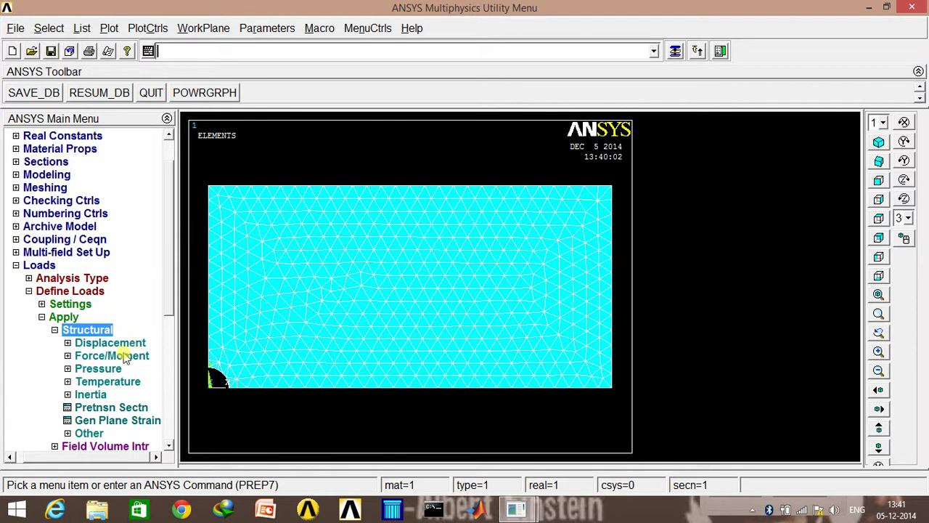
{"action": "left_click", "coordinate": [109, 343]}
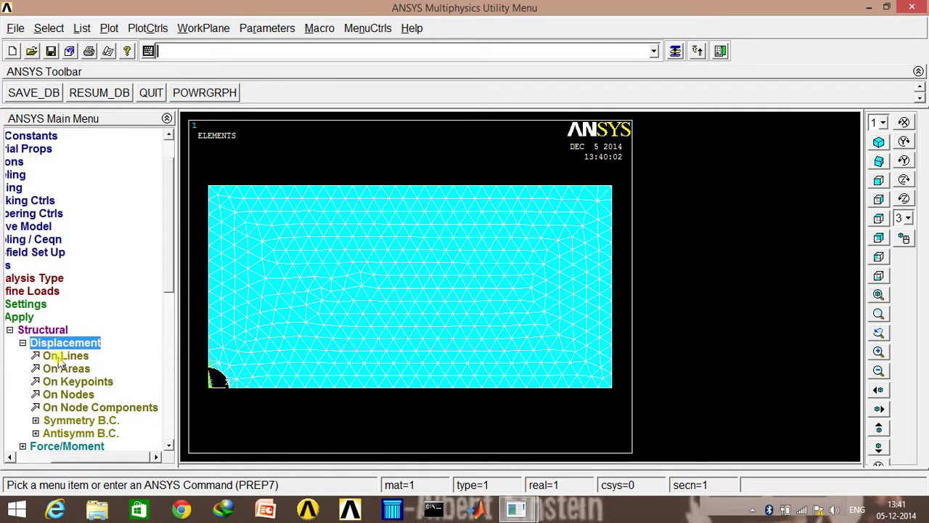
{"action": "left_click", "coordinate": [59, 357]}
{"action": "left_click", "coordinate": [209, 283]}
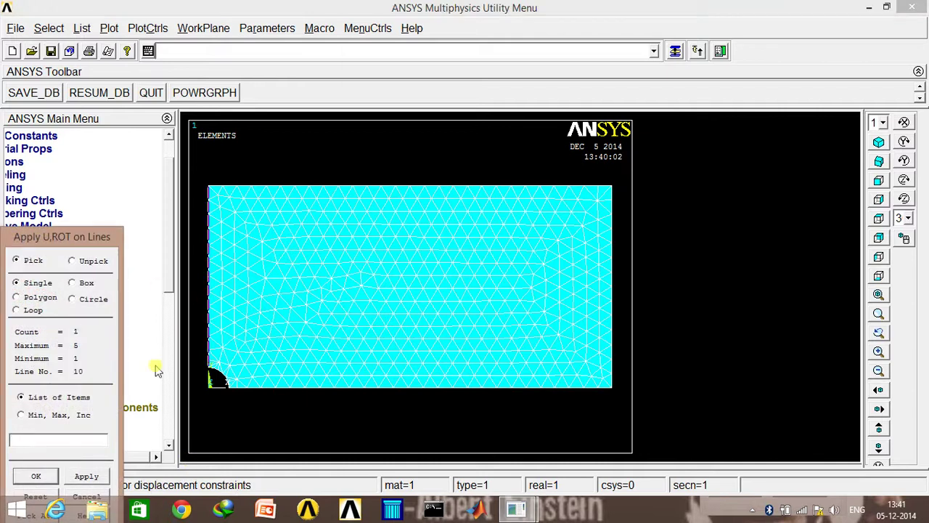
{"action": "left_click", "coordinate": [36, 476]}
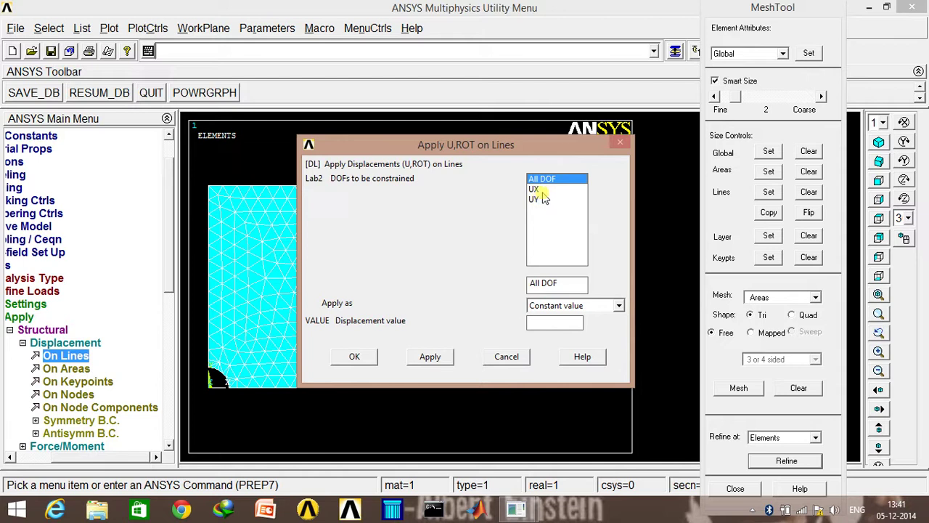
{"action": "left_click", "coordinate": [541, 190]}
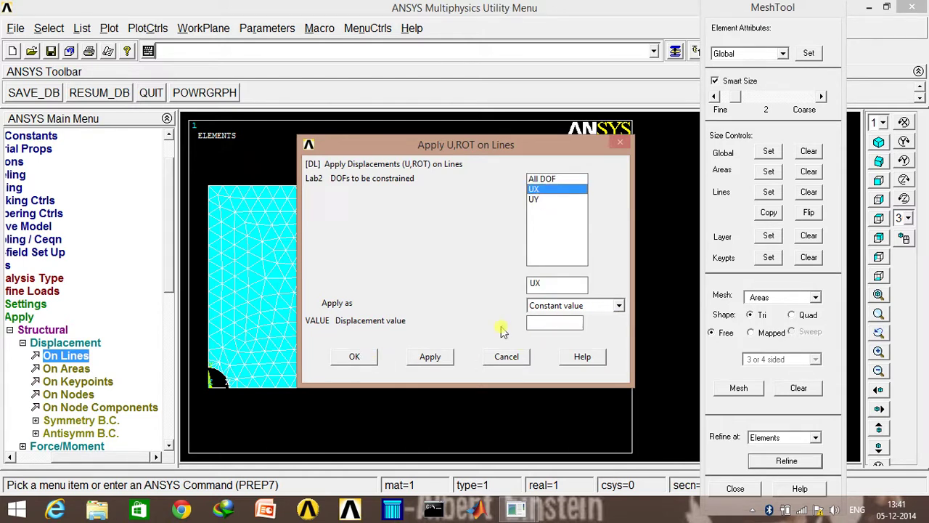
{"action": "left_click", "coordinate": [367, 363]}
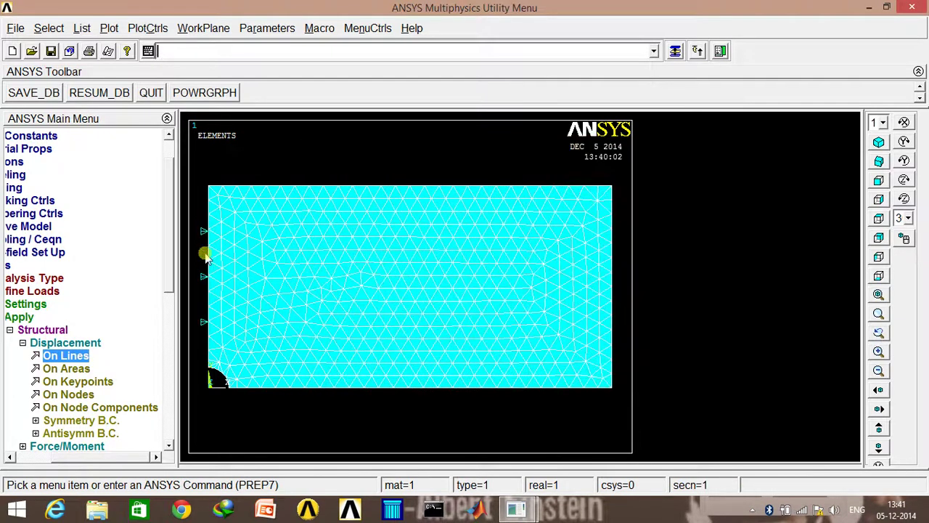
Constrain the plate's bottom edge line in UY
{"action": "left_click", "coordinate": [74, 357]}
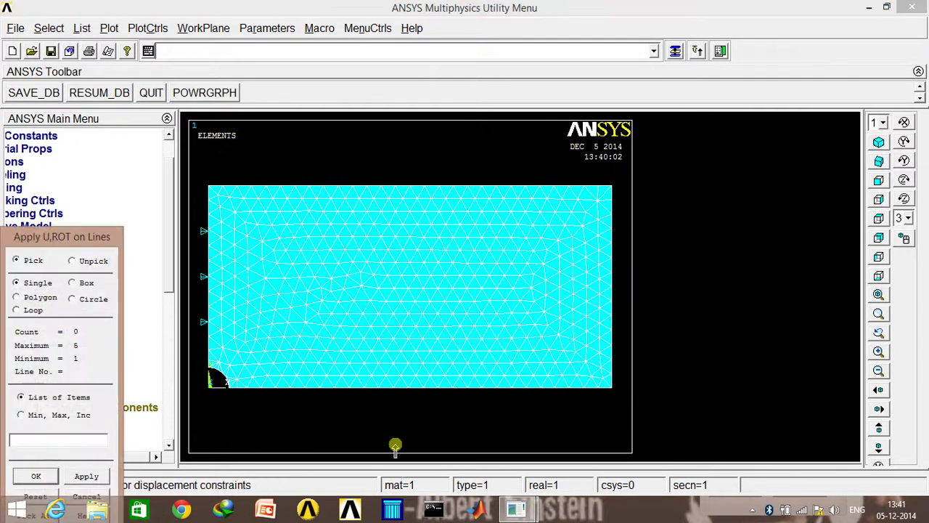
{"action": "left_click", "coordinate": [382, 388]}
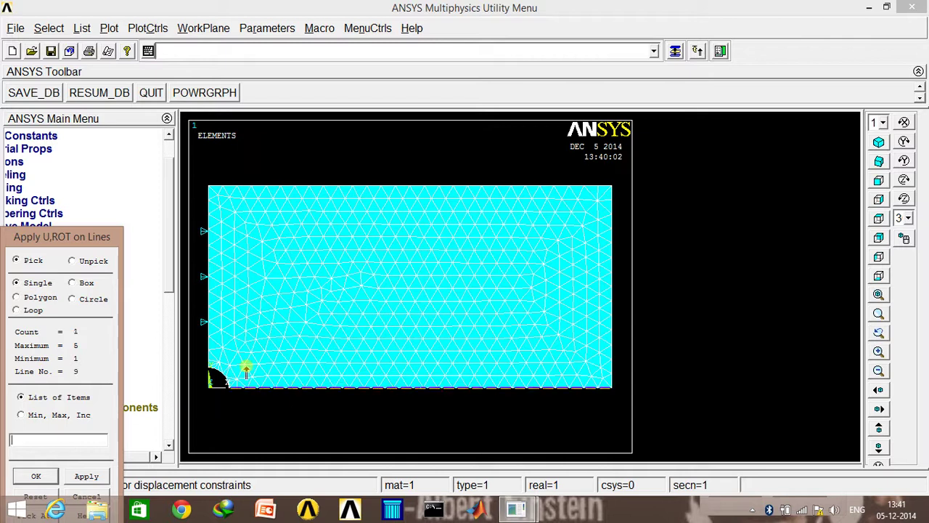
{"action": "left_click", "coordinate": [36, 475]}
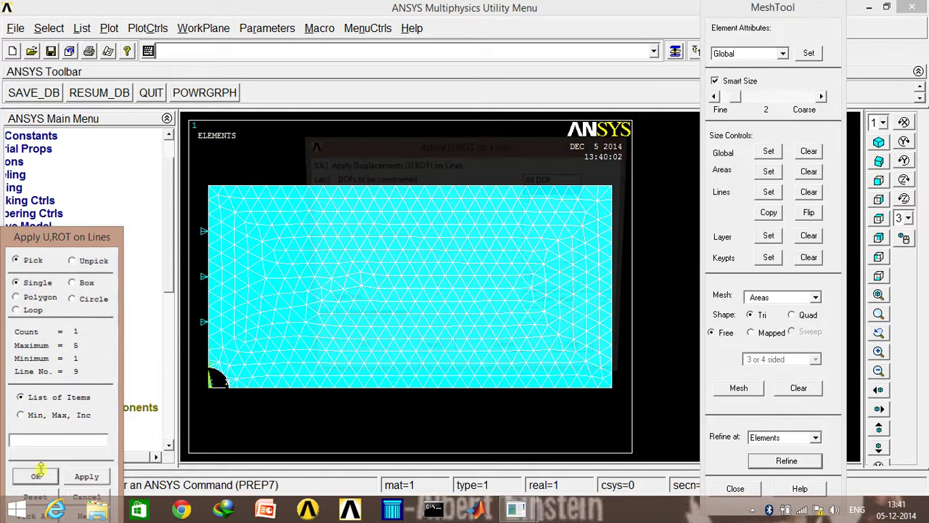
{"action": "left_click", "coordinate": [539, 199]}
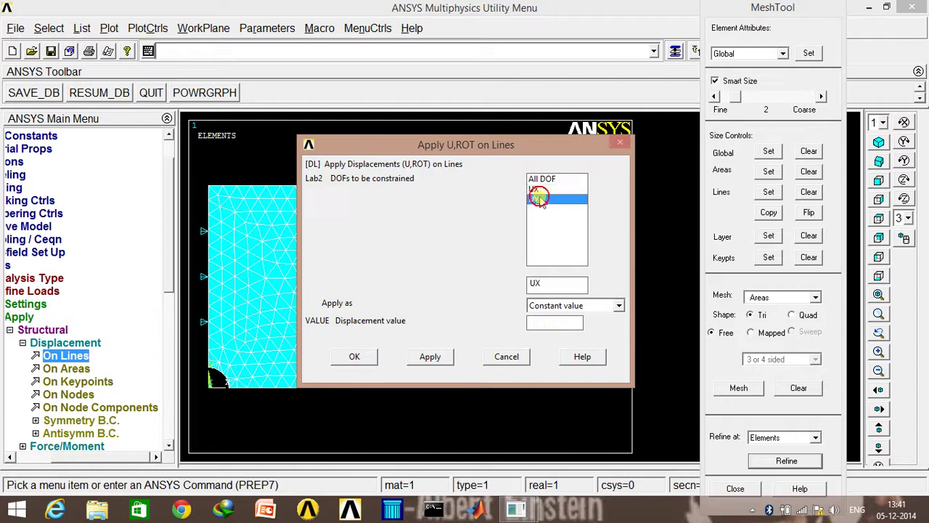
{"action": "left_click", "coordinate": [363, 359]}
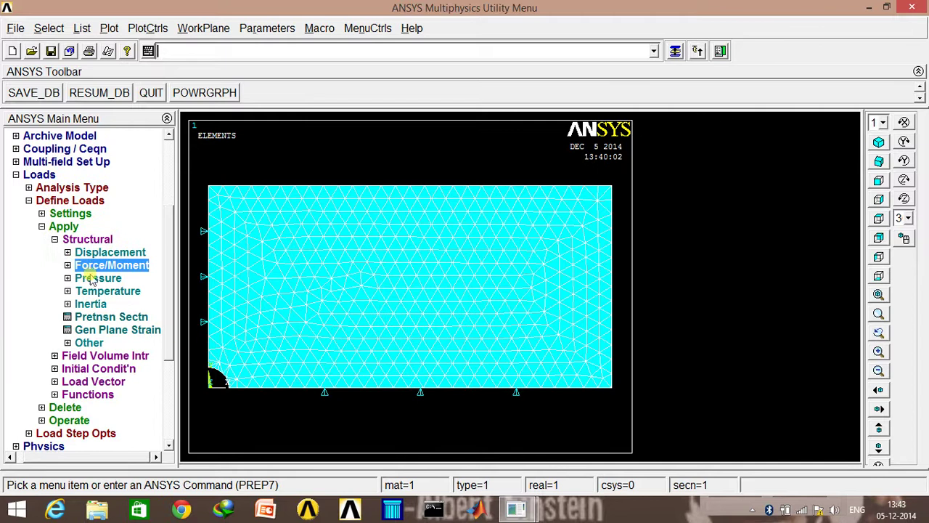
Apply a pressure of 100 on the plate's right edge line
{"action": "left_click", "coordinate": [91, 279]}
{"action": "left_click", "coordinate": [54, 291]}
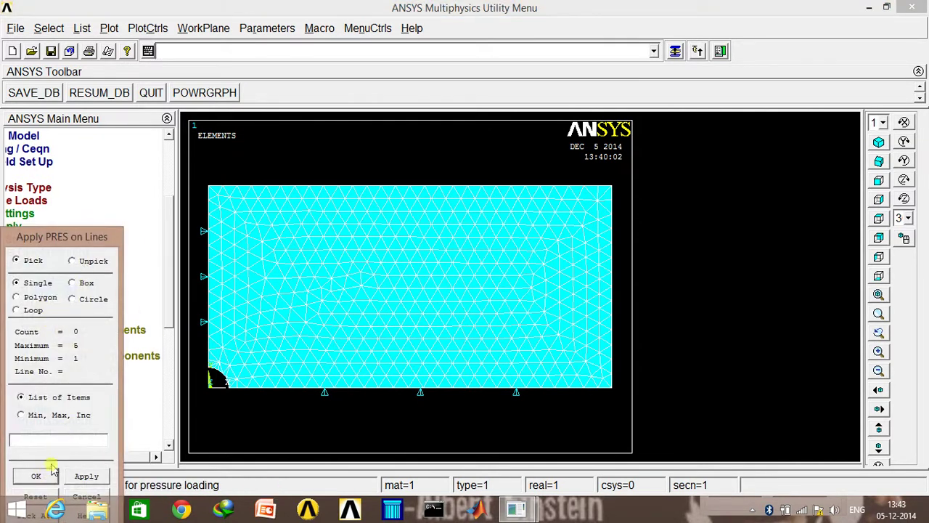
{"action": "left_click", "coordinate": [612, 292]}
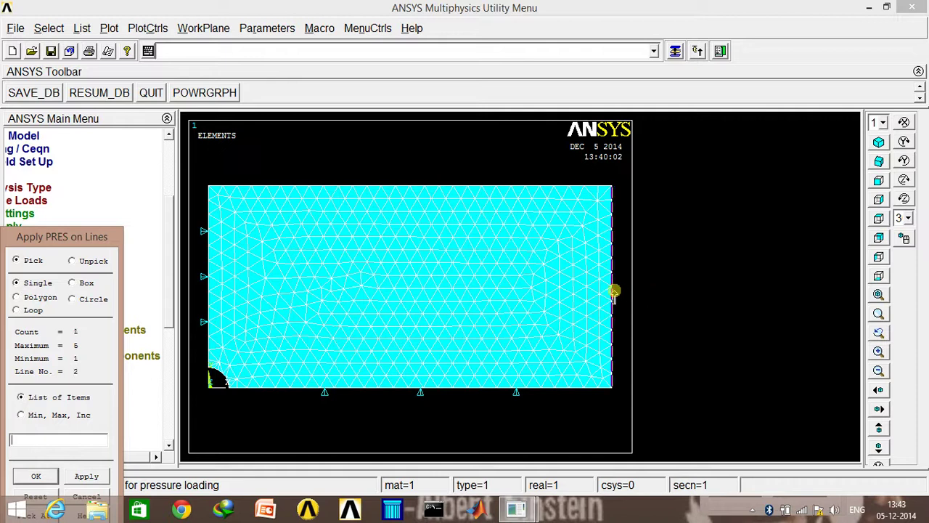
{"action": "left_click", "coordinate": [80, 474]}
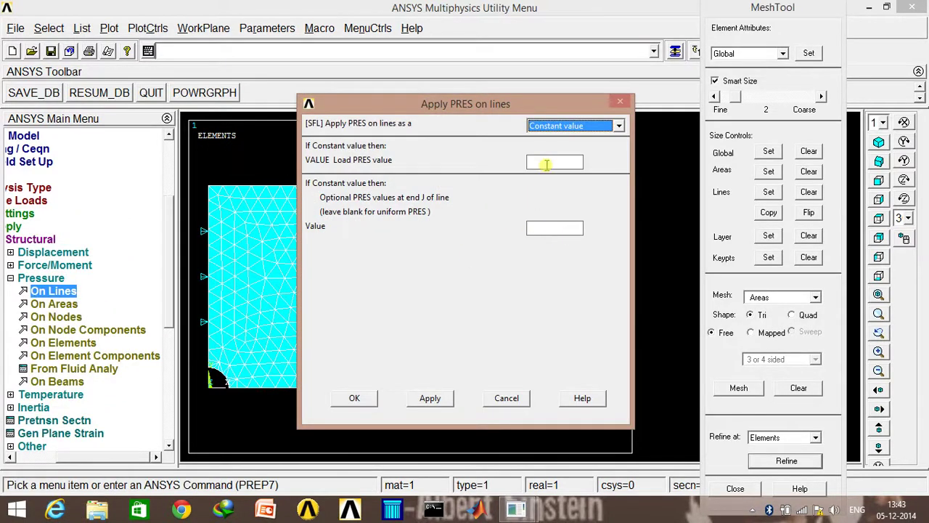
{"action": "left_click", "coordinate": [546, 164]}
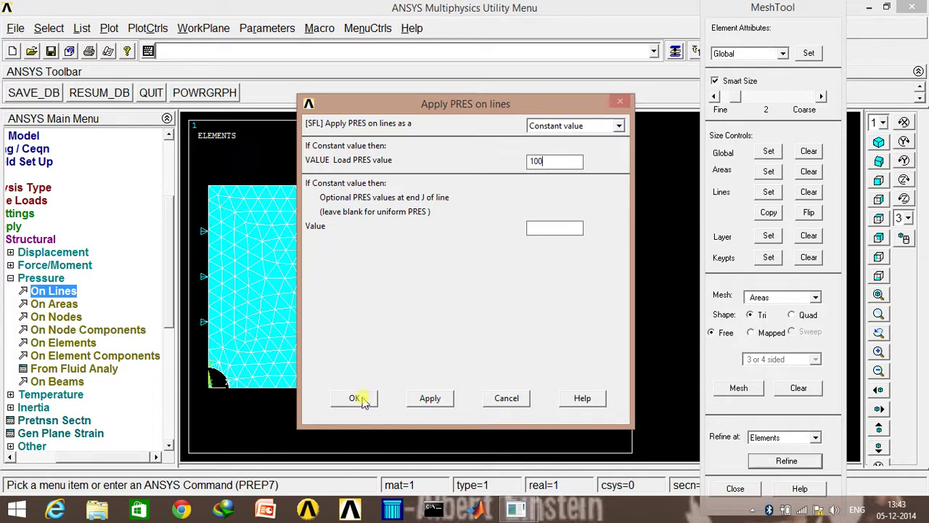
{"action": "left_click", "coordinate": [359, 398]}
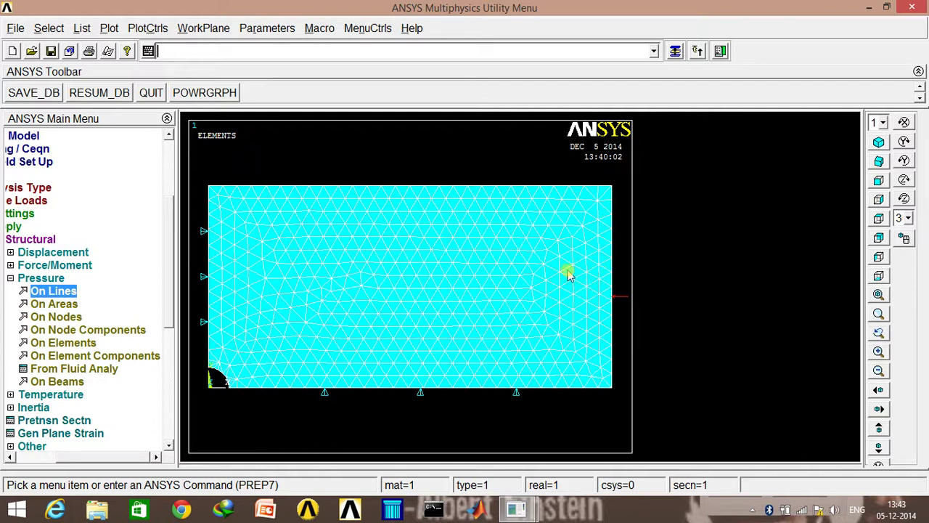
{"action": "scroll", "coordinate": [166, 305], "scroll_direction": "down", "scroll_amount": 1}
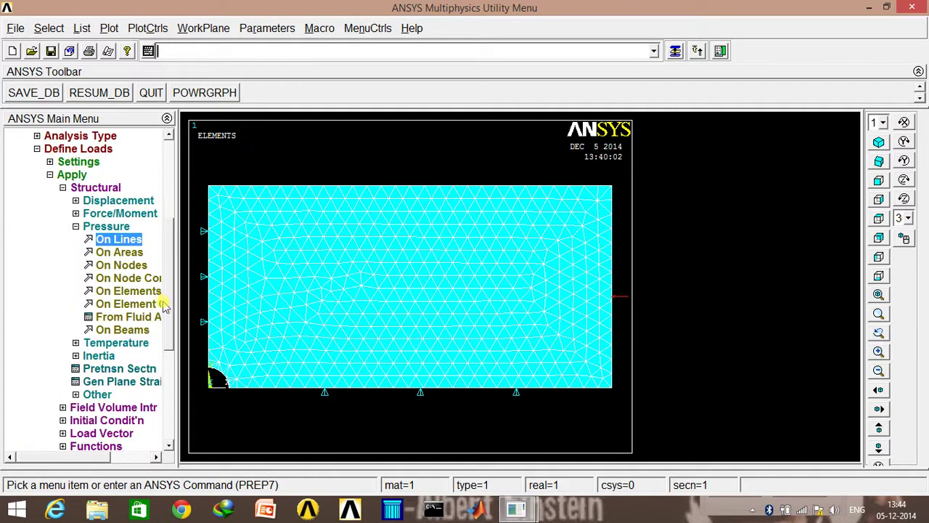
{"action": "scroll", "coordinate": [166, 305], "scroll_direction": "down", "scroll_amount": 2}
{"action": "left_click", "coordinate": [69, 381]}
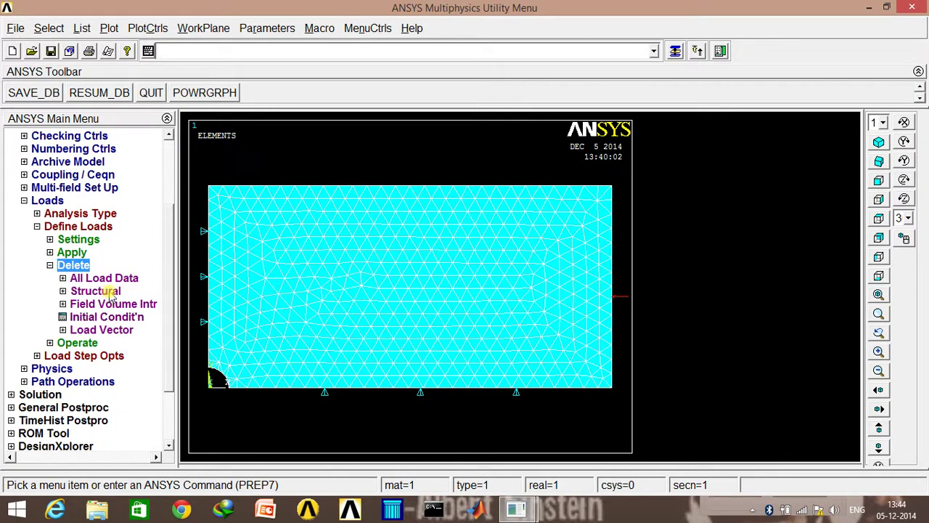
Delete the existing pressure load from the plate's right edge line
{"action": "left_click", "coordinate": [92, 278]}
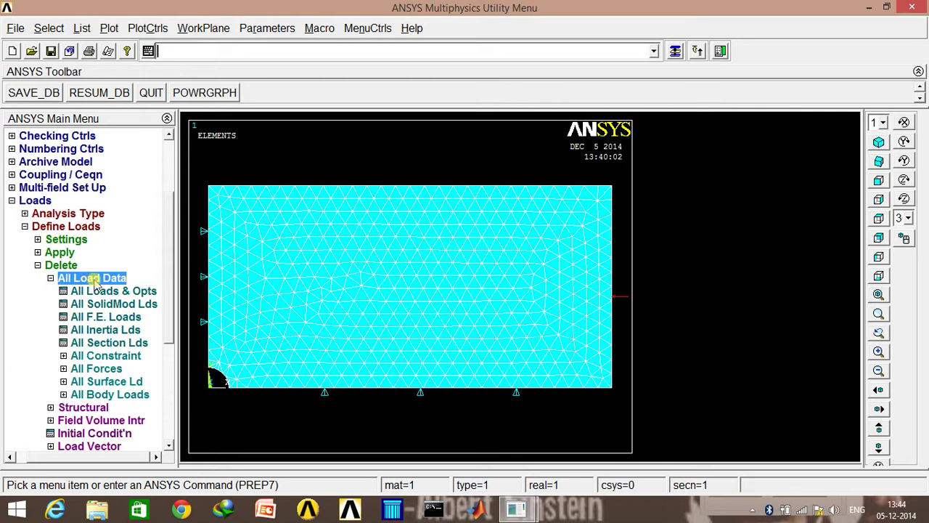
{"action": "left_click", "coordinate": [96, 369]}
{"action": "left_click", "coordinate": [96, 369]}
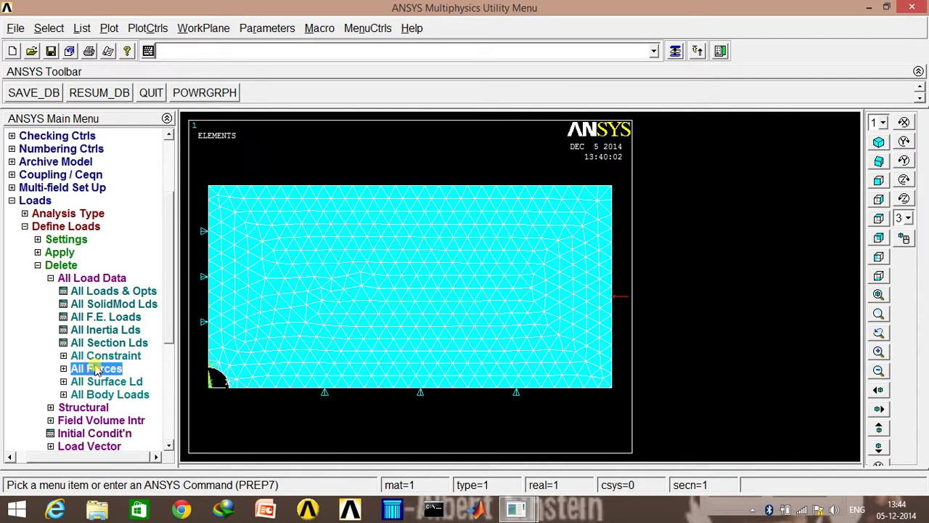
{"action": "left_click", "coordinate": [128, 227]}
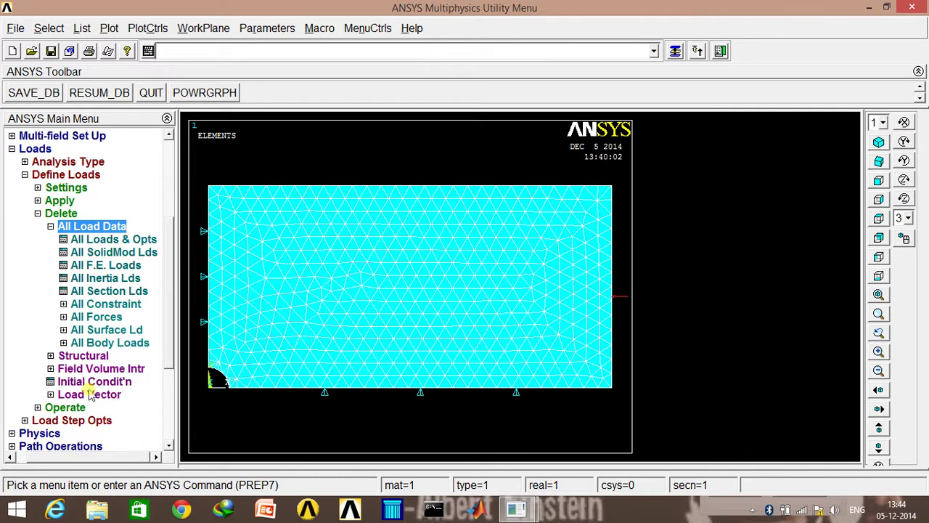
{"action": "left_click", "coordinate": [86, 356]}
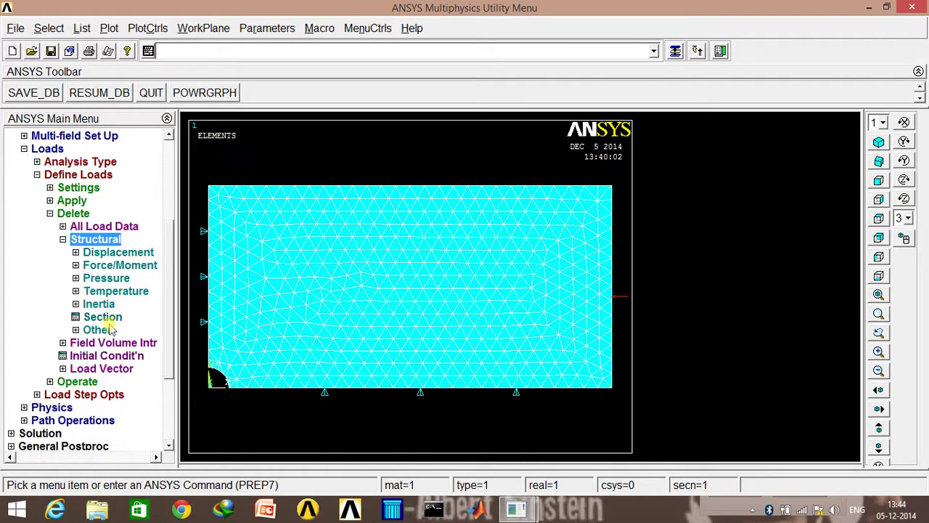
{"action": "left_click", "coordinate": [104, 280]}
{"action": "left_click", "coordinate": [53, 292]}
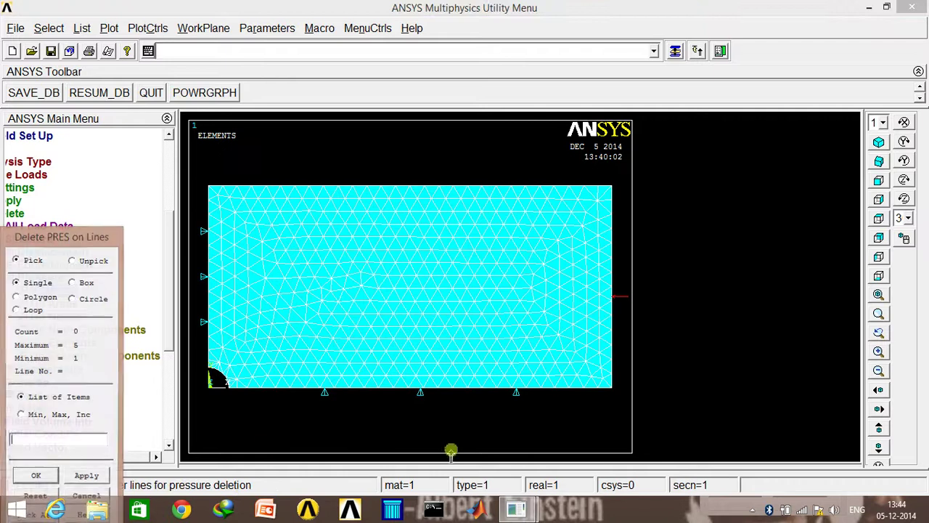
{"action": "left_click", "coordinate": [612, 346]}
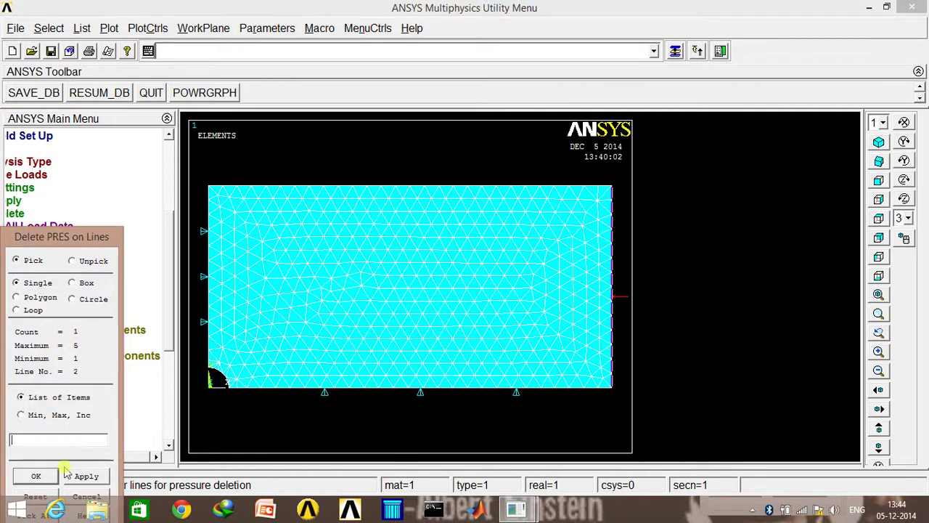
{"action": "left_click", "coordinate": [36, 475]}
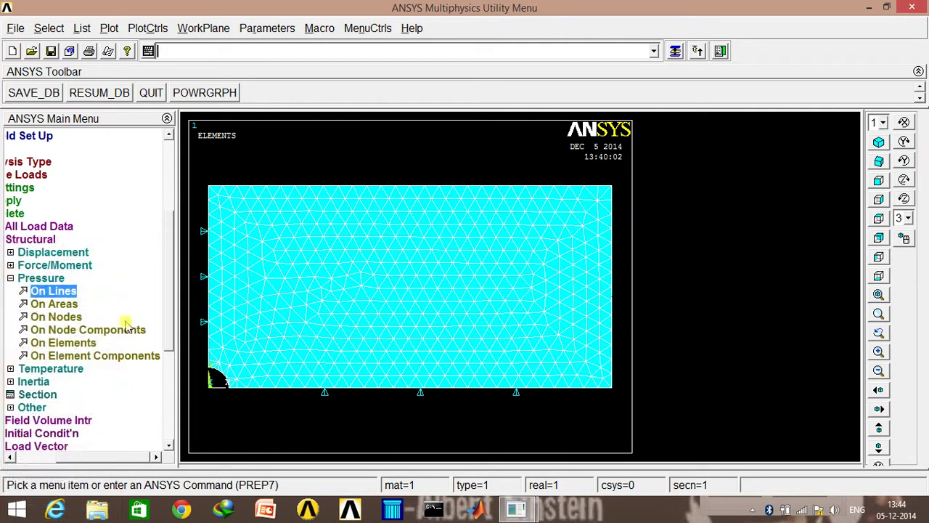
{"action": "left_click", "coordinate": [10, 278]}
{"action": "left_click", "coordinate": [49, 213]}
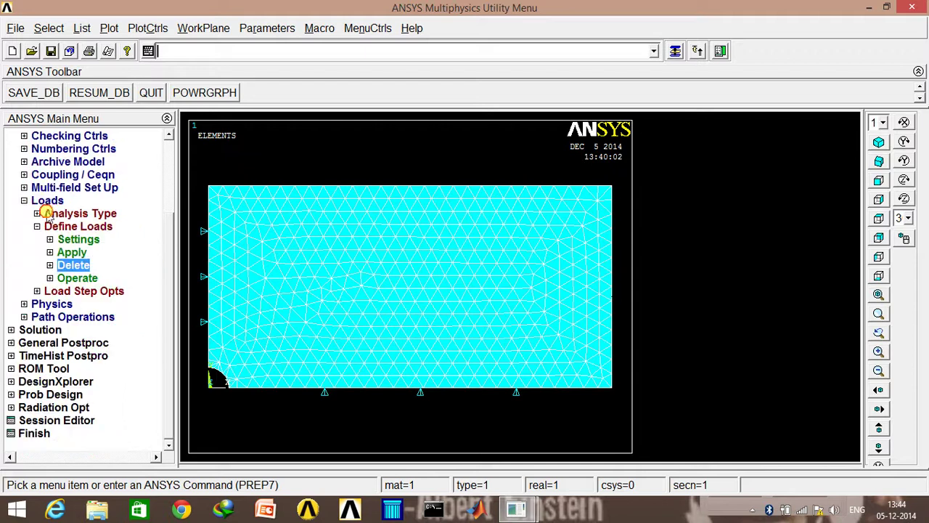
Reapply pressure of -100 on the right edge line so it pulls outward in tension
{"action": "left_click", "coordinate": [67, 252]}
{"action": "left_click", "coordinate": [78, 317]}
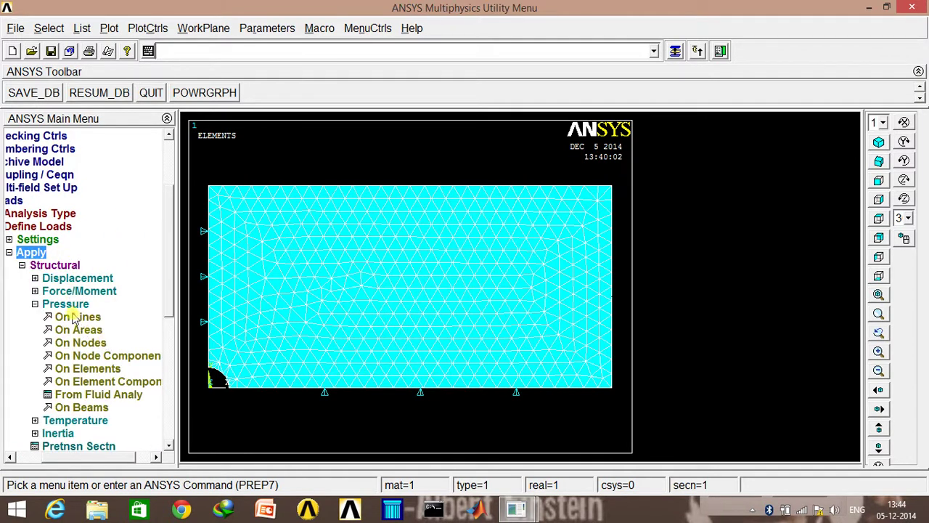
{"action": "left_click", "coordinate": [613, 333]}
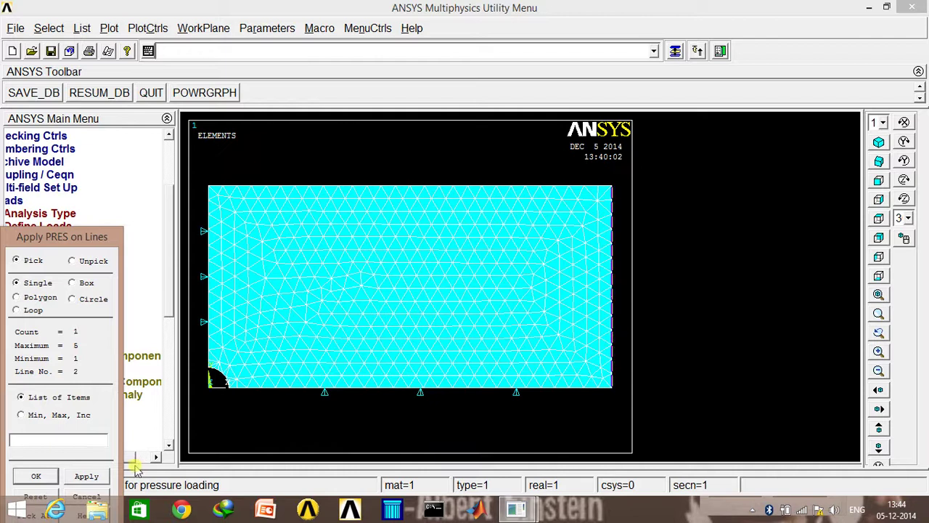
{"action": "left_click", "coordinate": [36, 476]}
{"action": "left_click", "coordinate": [534, 163]}
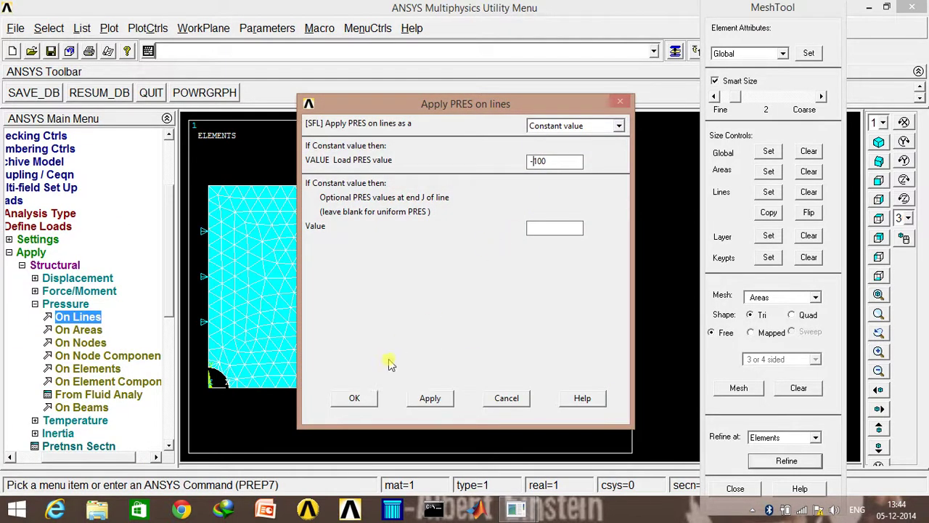
{"action": "type", "text": "-"}
{"action": "left_click", "coordinate": [363, 396]}
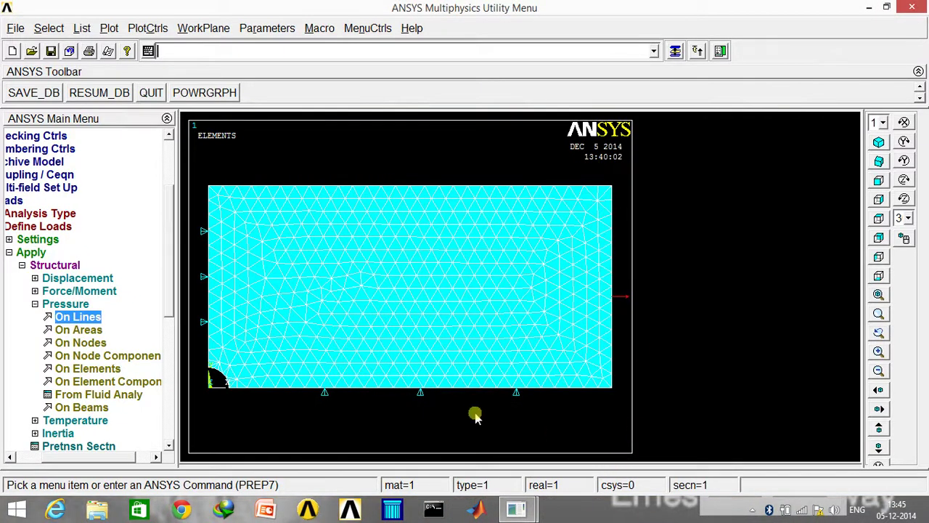
{"action": "left_click", "coordinate": [22, 265]}
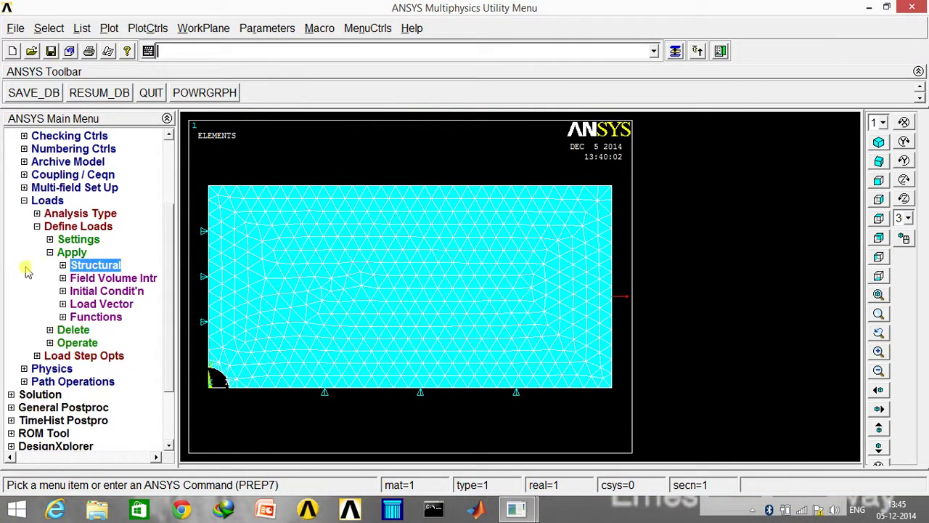
Define a new static analysis type
{"action": "left_click", "coordinate": [24, 201]}
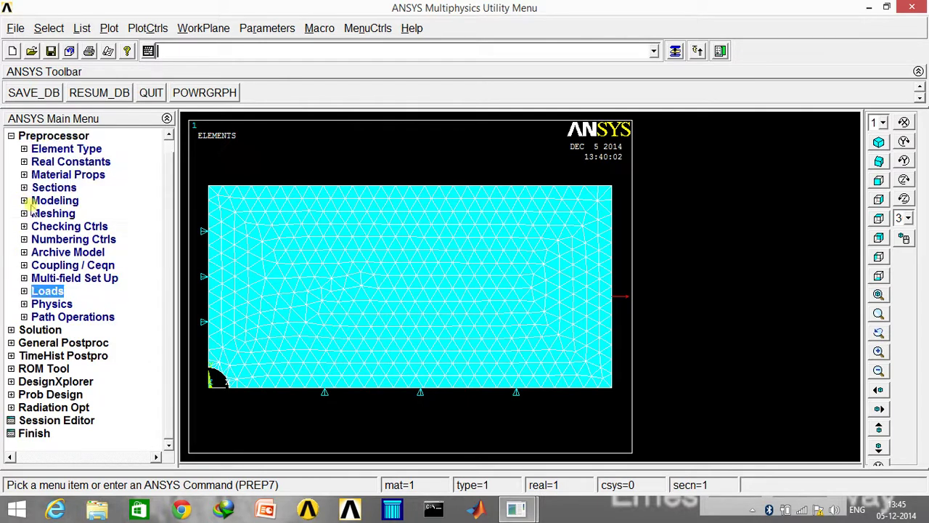
{"action": "left_click", "coordinate": [29, 330]}
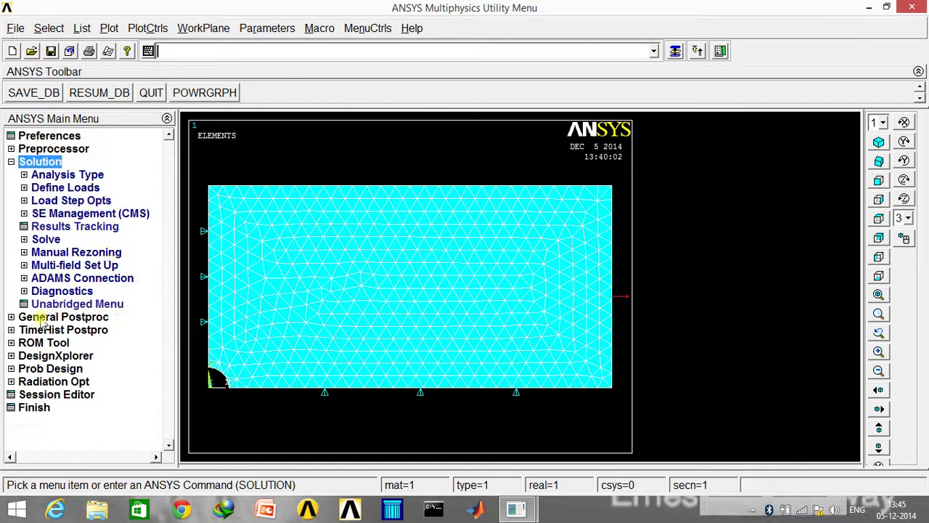
{"action": "left_click", "coordinate": [67, 175]}
{"action": "left_click", "coordinate": [76, 187]}
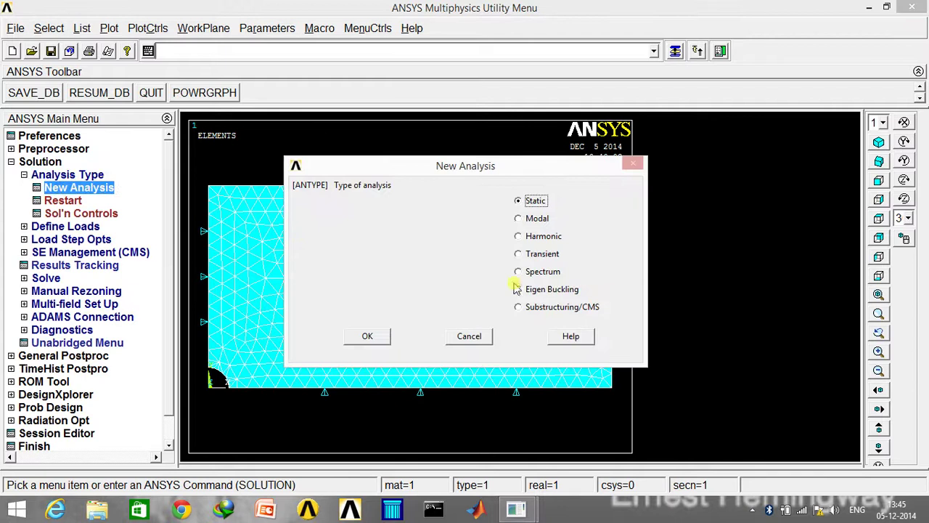
{"action": "left_click", "coordinate": [358, 335]}
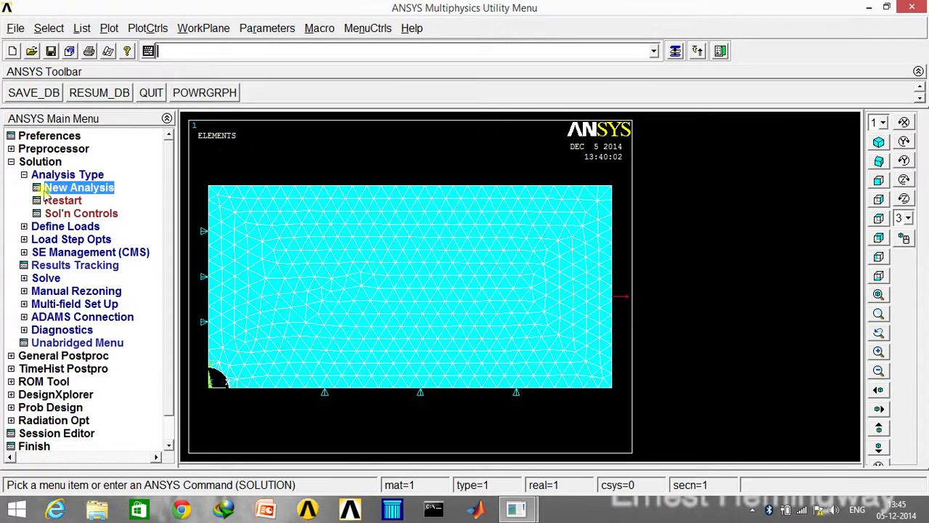
{"action": "left_click", "coordinate": [24, 175]}
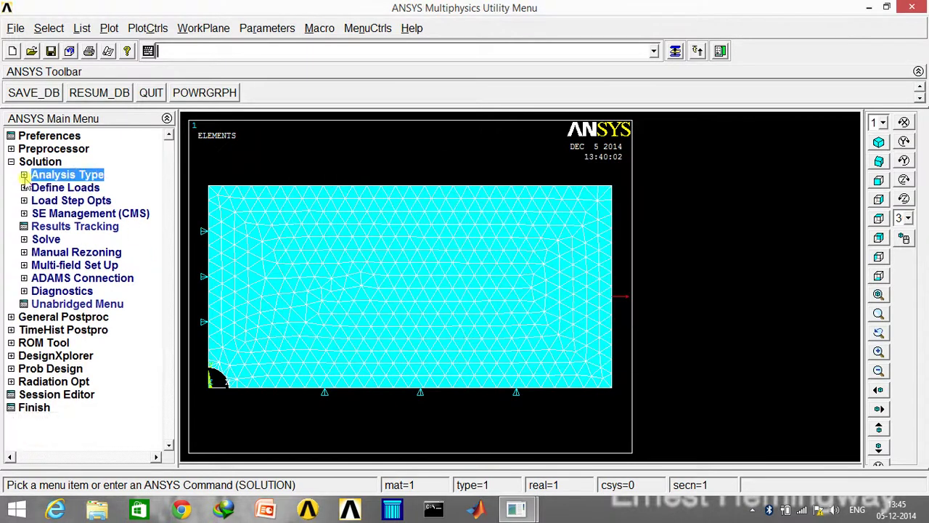
Solve the current load step, then dismiss the 'solution is done' note and status listing
{"action": "left_click", "coordinate": [56, 241]}
{"action": "left_click", "coordinate": [82, 252]}
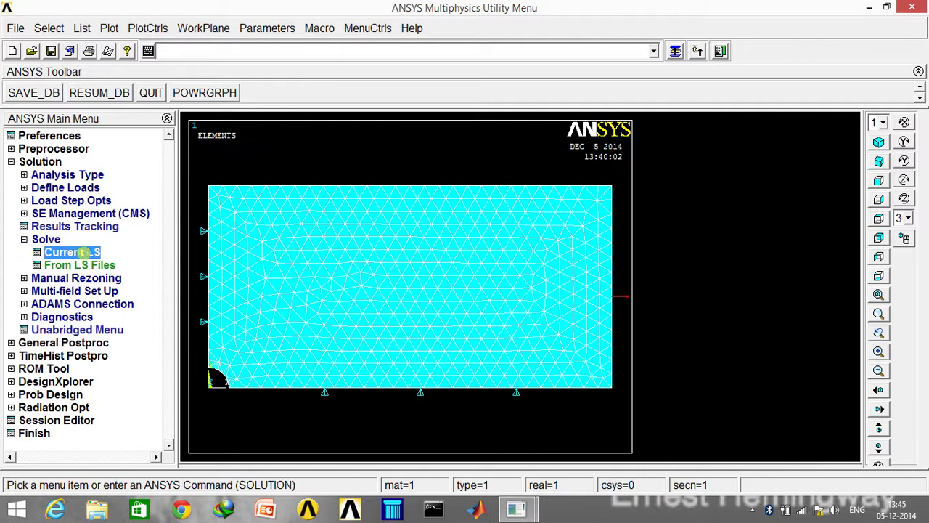
{"action": "left_click", "coordinate": [455, 322]}
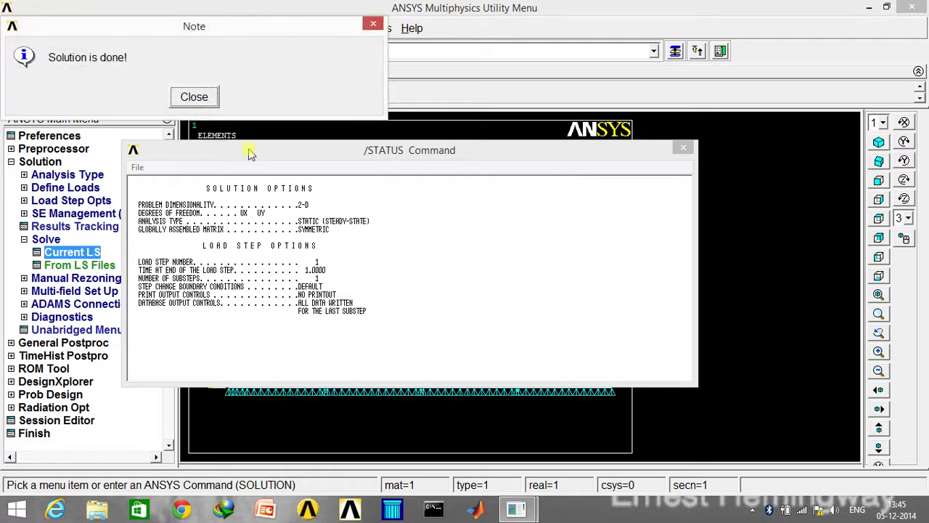
{"action": "left_click", "coordinate": [194, 98]}
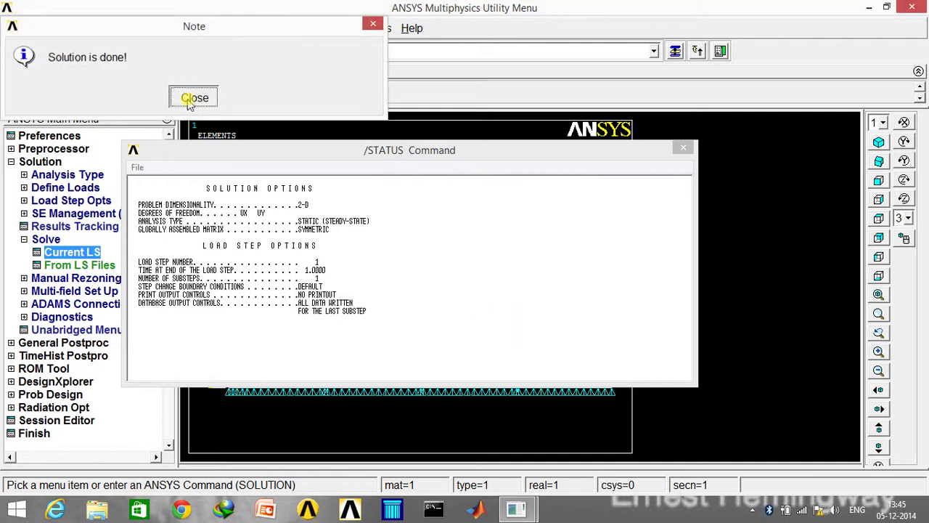
{"action": "left_click", "coordinate": [683, 148]}
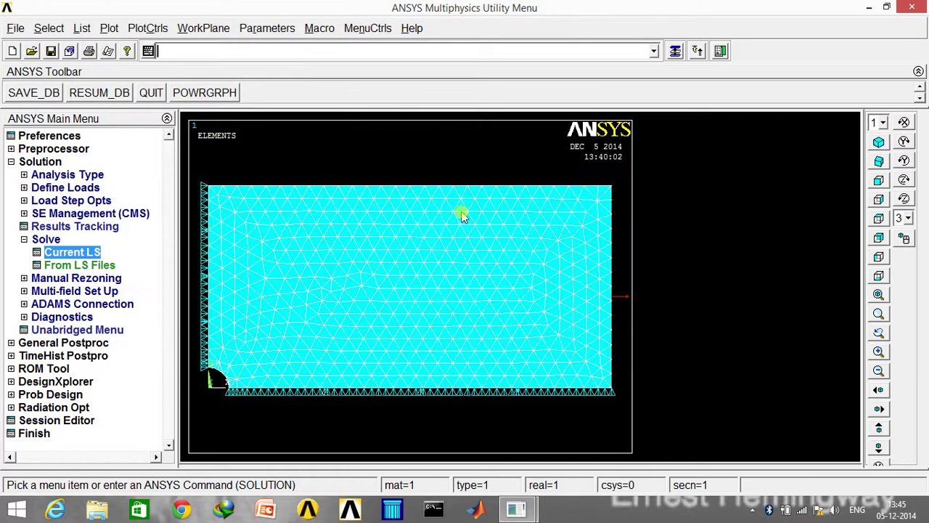
{"action": "left_click", "coordinate": [25, 241]}
Plot the element-solution von Mises stress contour, ranging 25.9092 to 303.911
{"action": "left_click", "coordinate": [11, 161]}
{"action": "left_click", "coordinate": [36, 174]}
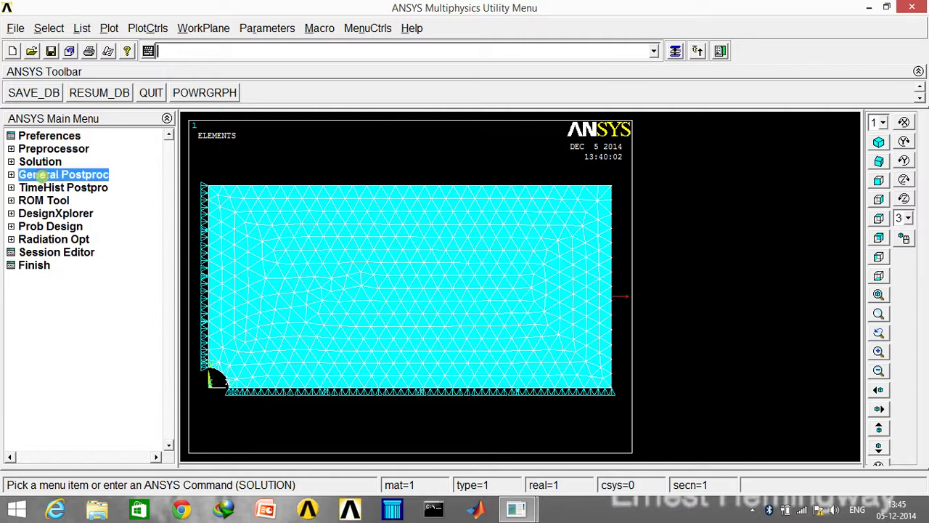
{"action": "left_click", "coordinate": [61, 239]}
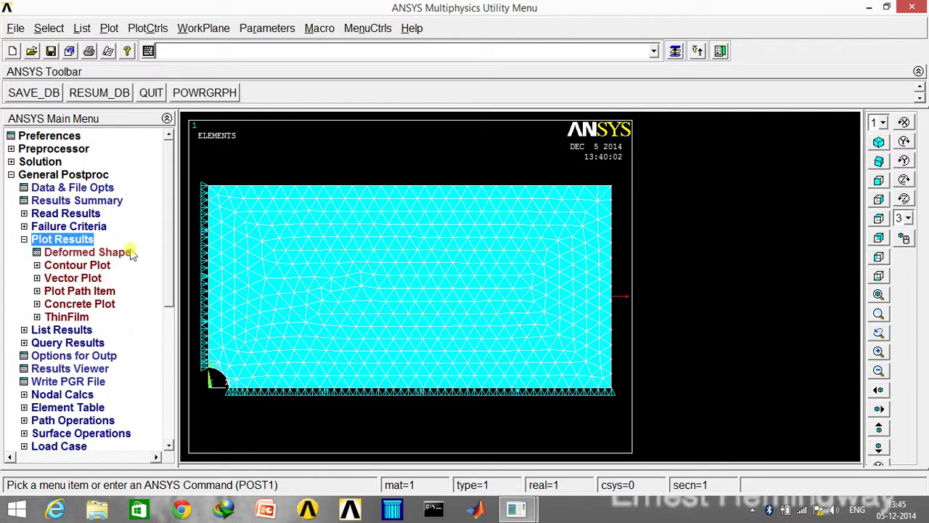
{"action": "left_click", "coordinate": [79, 265]}
{"action": "left_click", "coordinate": [90, 290]}
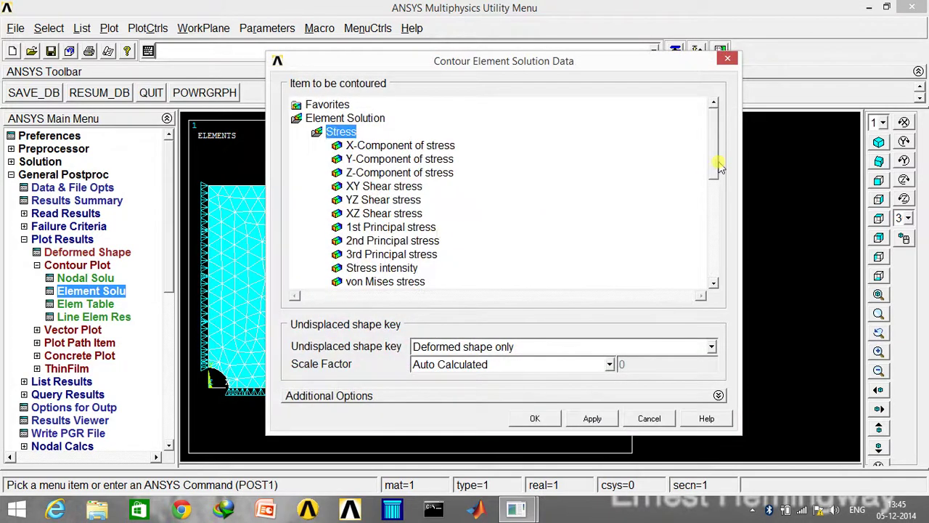
{"action": "left_click_drag", "start_coordinate": [718, 167], "coordinate": [718, 234]}
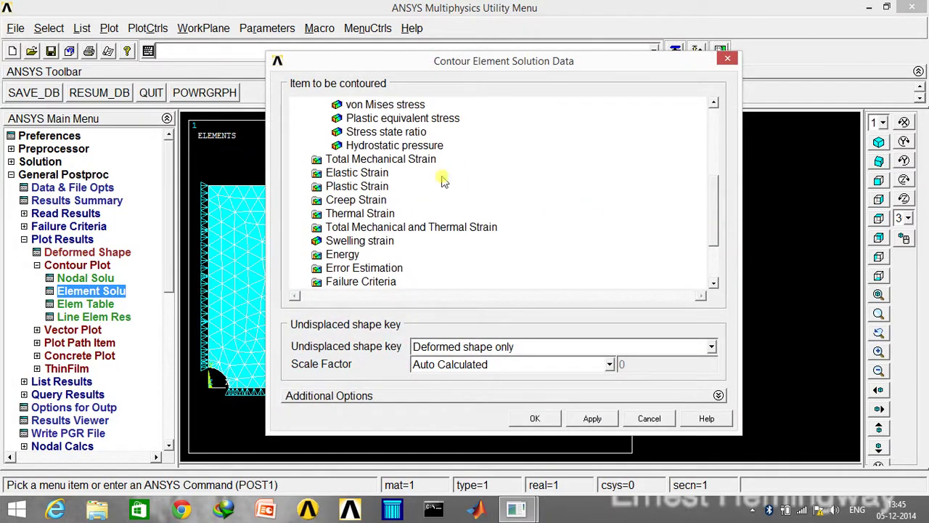
{"action": "left_click", "coordinate": [400, 106]}
{"action": "left_click", "coordinate": [535, 419]}
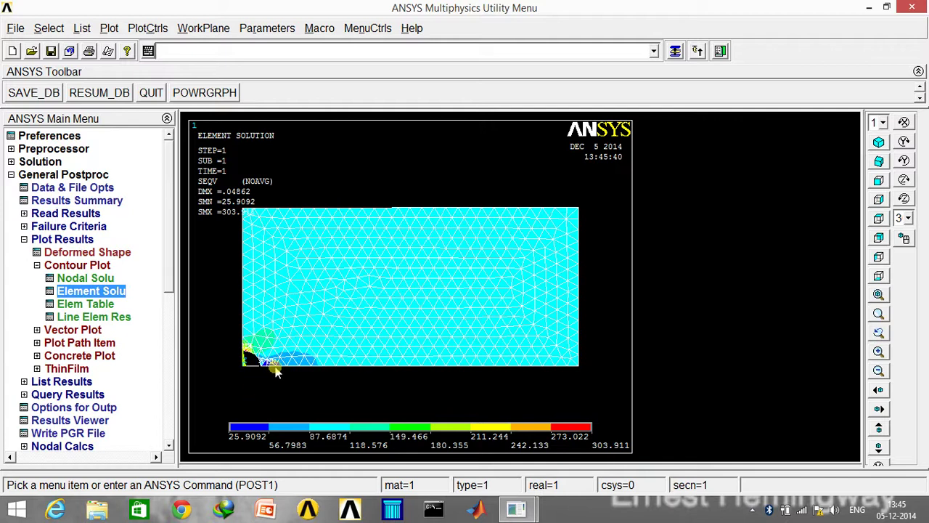
{"action": "left_click", "coordinate": [149, 29]}
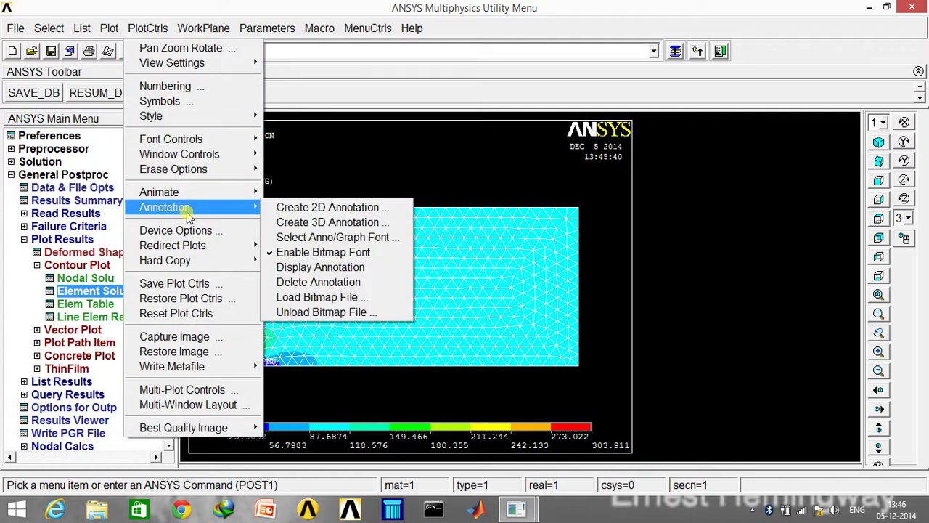
Apply 1/4 dihedral periodic/cyclic symmetry expansion to show the full plate
{"action": "left_click", "coordinate": [110, 28]}
{"action": "mouse_move", "coordinate": [148, 27]}
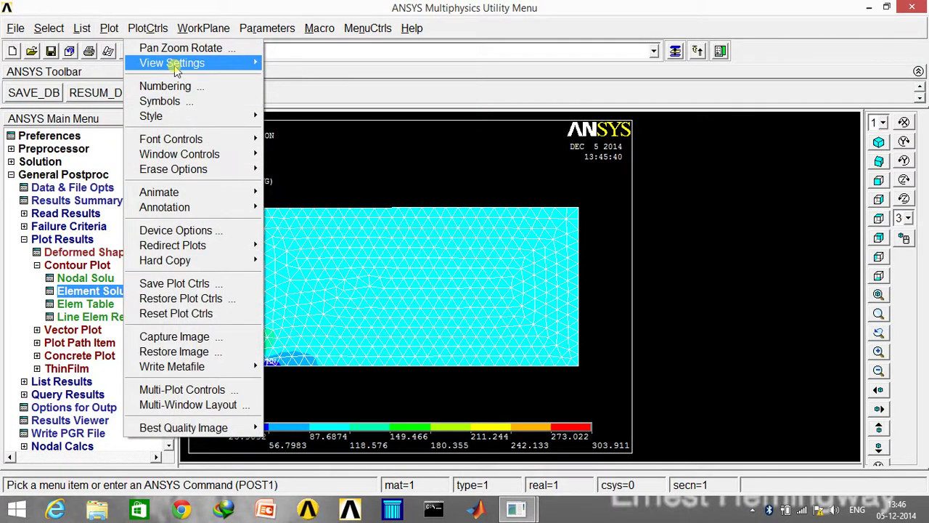
{"action": "mouse_move", "coordinate": [247, 116]}
{"action": "mouse_move", "coordinate": [363, 398]}
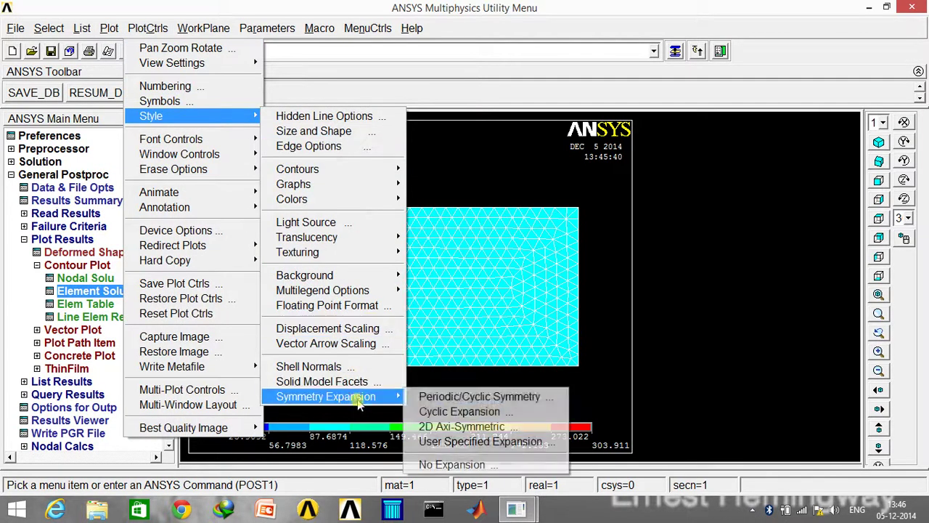
{"action": "left_click", "coordinate": [450, 398]}
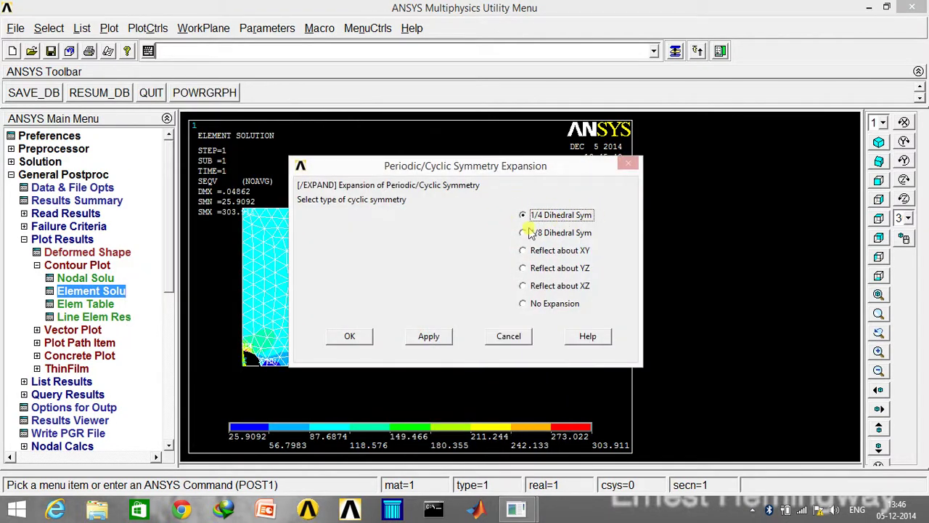
{"action": "left_click", "coordinate": [362, 331]}
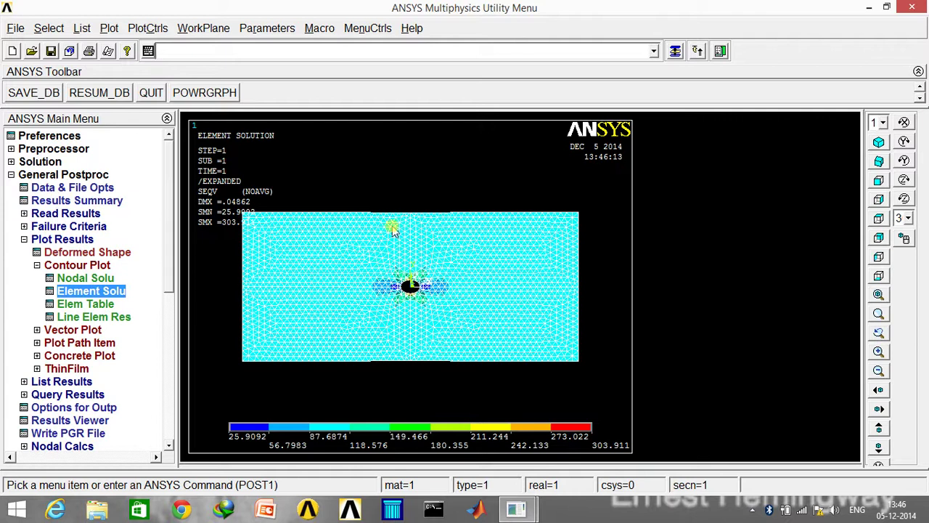
Switch to isometric view and animate deformed von Mises (SEQV) stress over 10 frames
{"action": "left_click", "coordinate": [879, 161]}
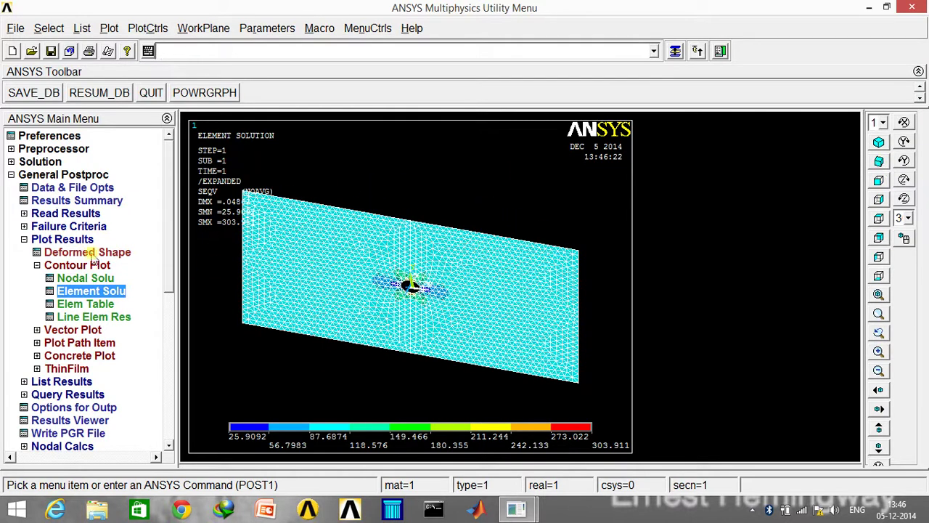
{"action": "left_click", "coordinate": [138, 28]}
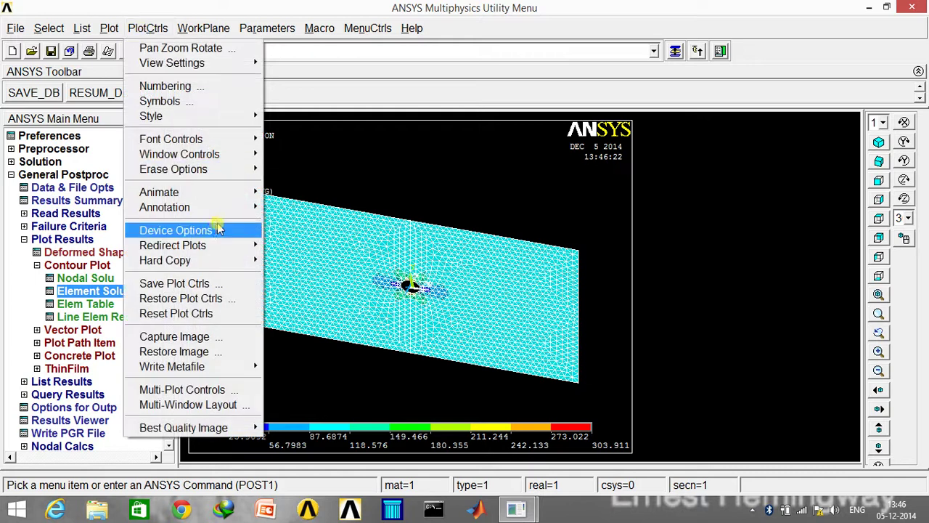
{"action": "mouse_move", "coordinate": [197, 193]}
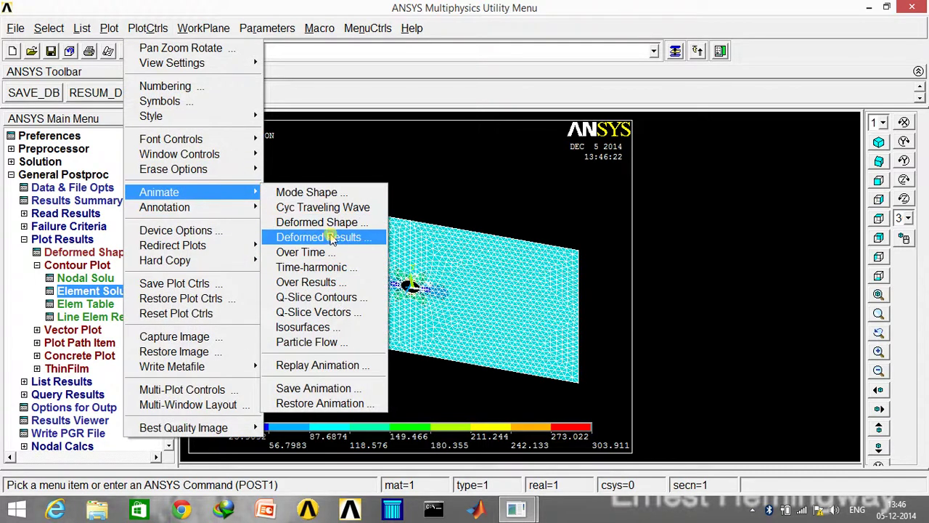
{"action": "left_click", "coordinate": [328, 238]}
{"action": "left_click", "coordinate": [488, 249]}
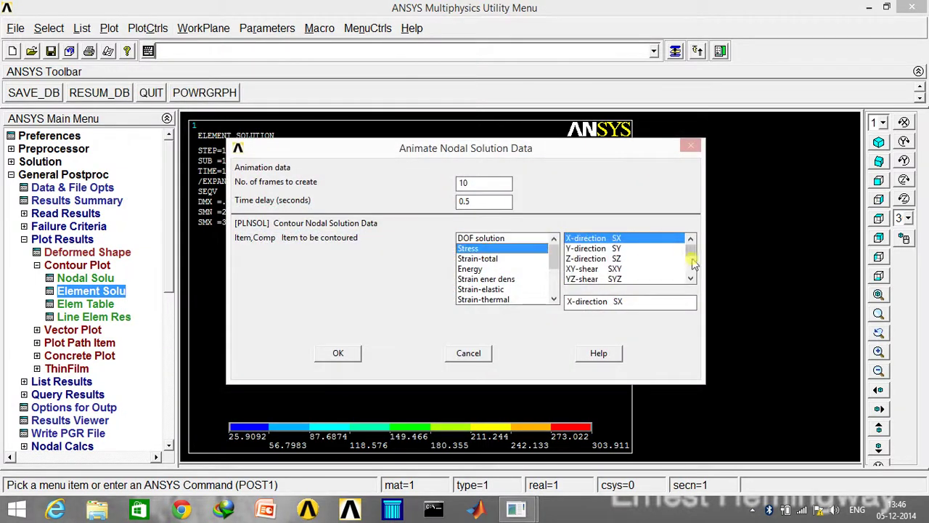
{"action": "scroll", "coordinate": [693, 265], "scroll_direction": "down", "scroll_amount": 3}
{"action": "left_click", "coordinate": [584, 249]}
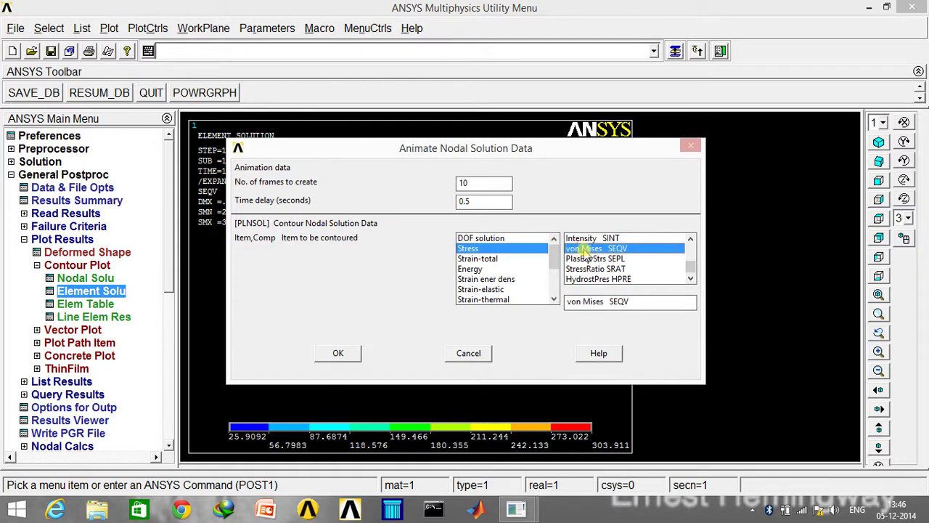
{"action": "left_click", "coordinate": [341, 351]}
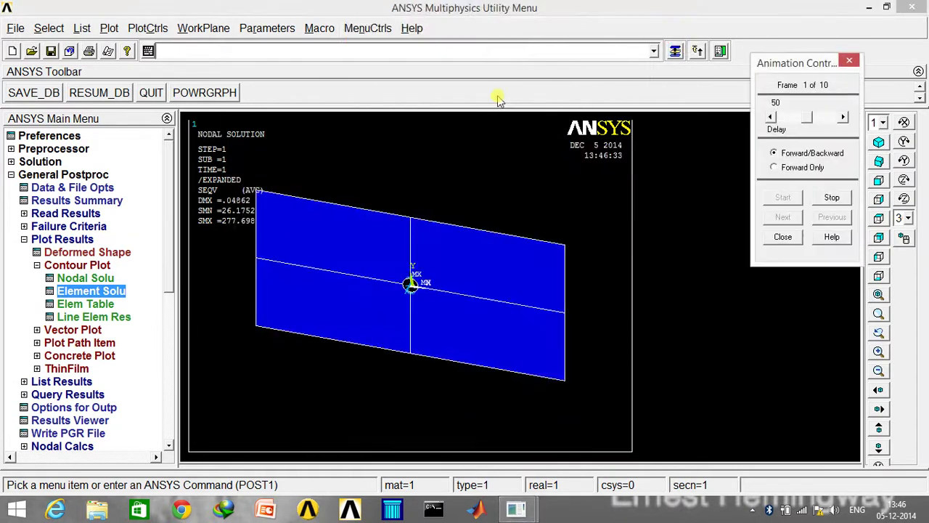